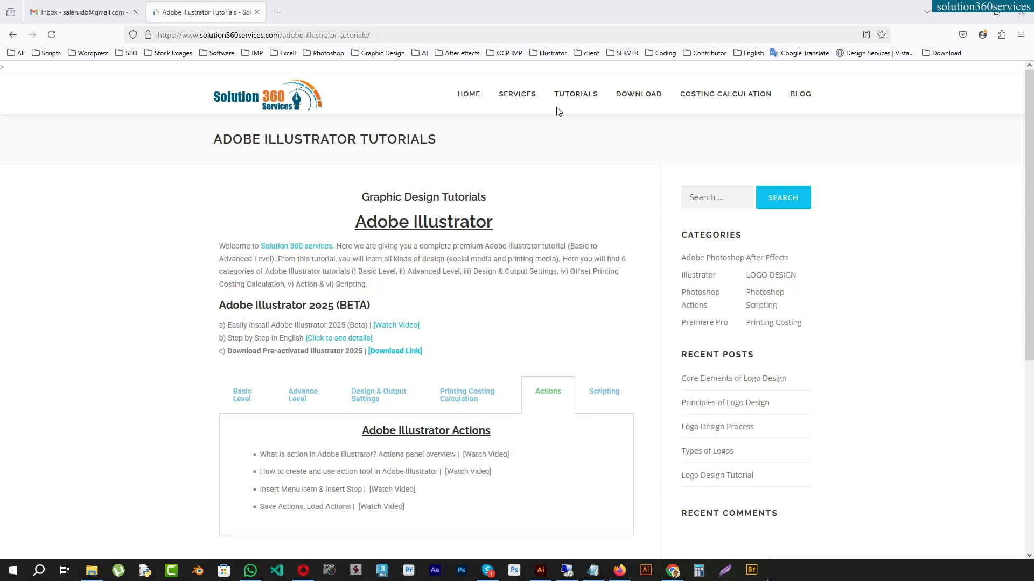
# - View the Photoshop Actions tutorial list on the website's Adobe Photoshop Tutorials page and switch to Adobe Illustrator
pyautogui.moveTo(586, 103)
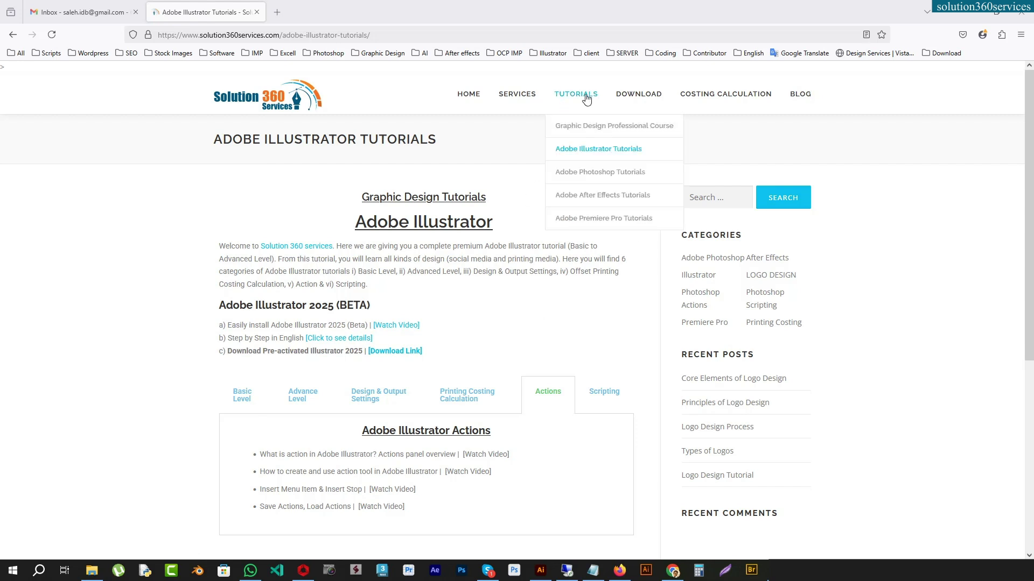
pyautogui.middleClick(580, 174)
pyautogui.click(338, 15)
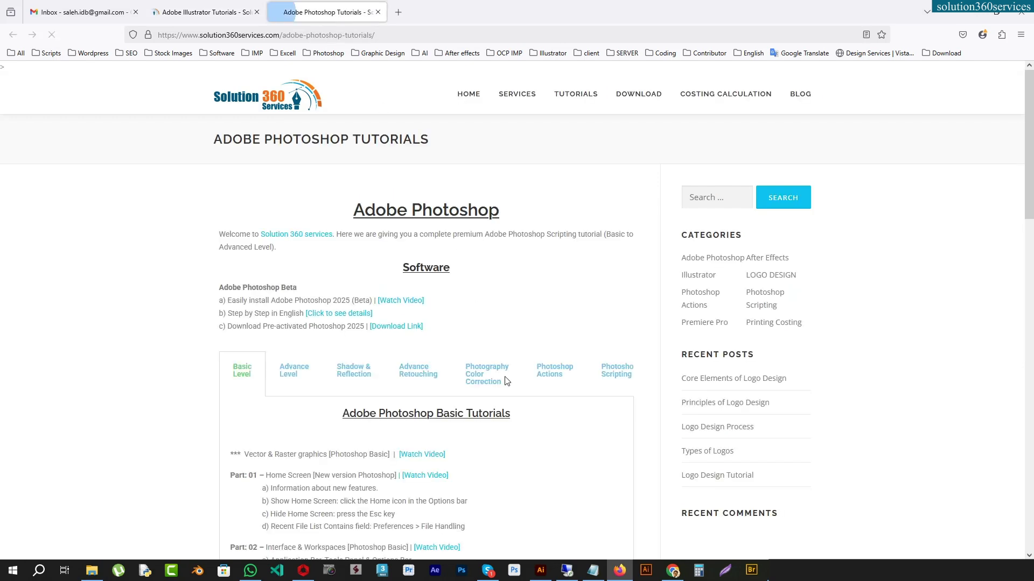
pyautogui.click(545, 370)
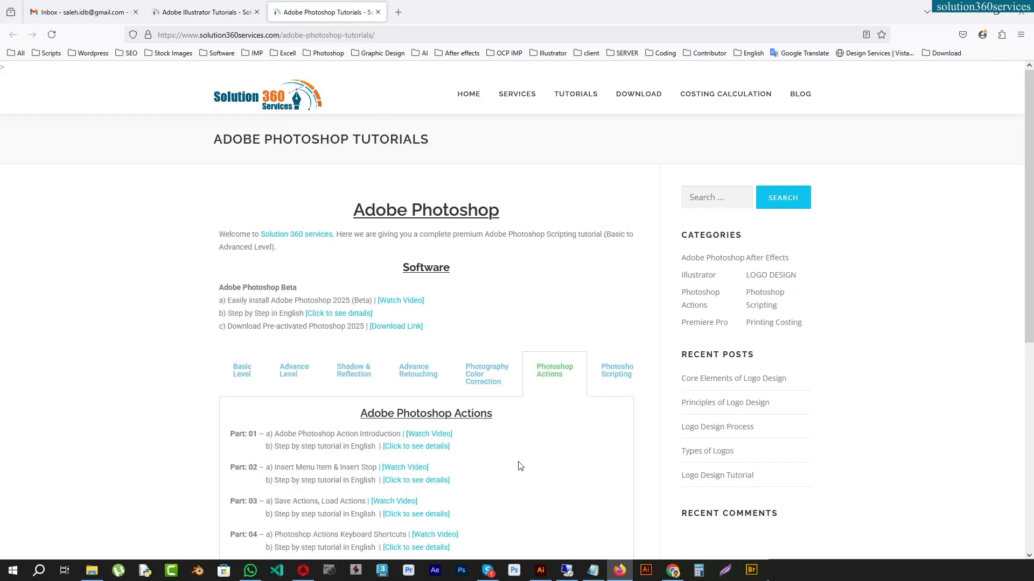
pyautogui.scroll(-3, 520, 466)
pyautogui.scroll(2, 487, 311)
pyautogui.click(223, 11)
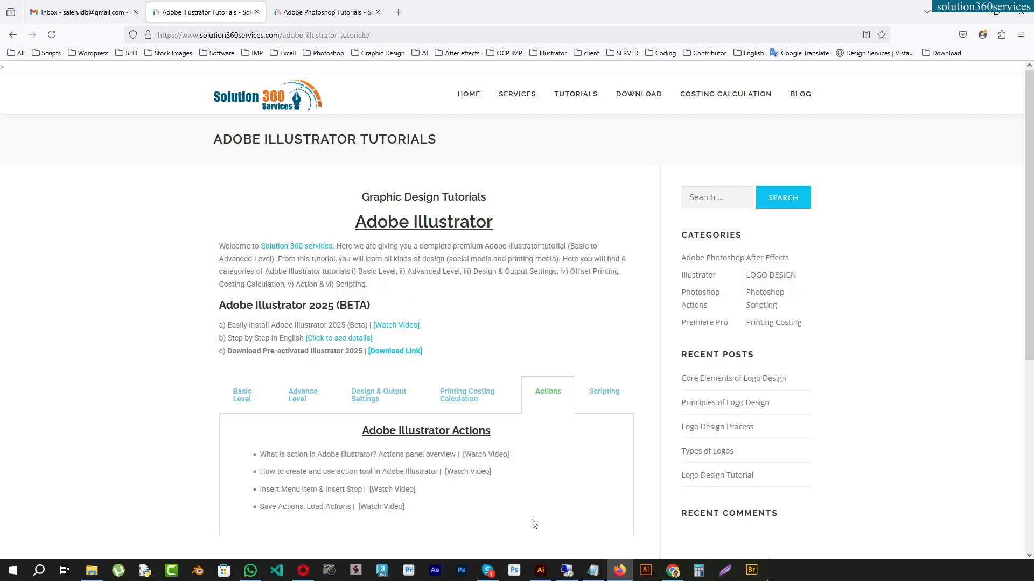
pyautogui.click(540, 572)
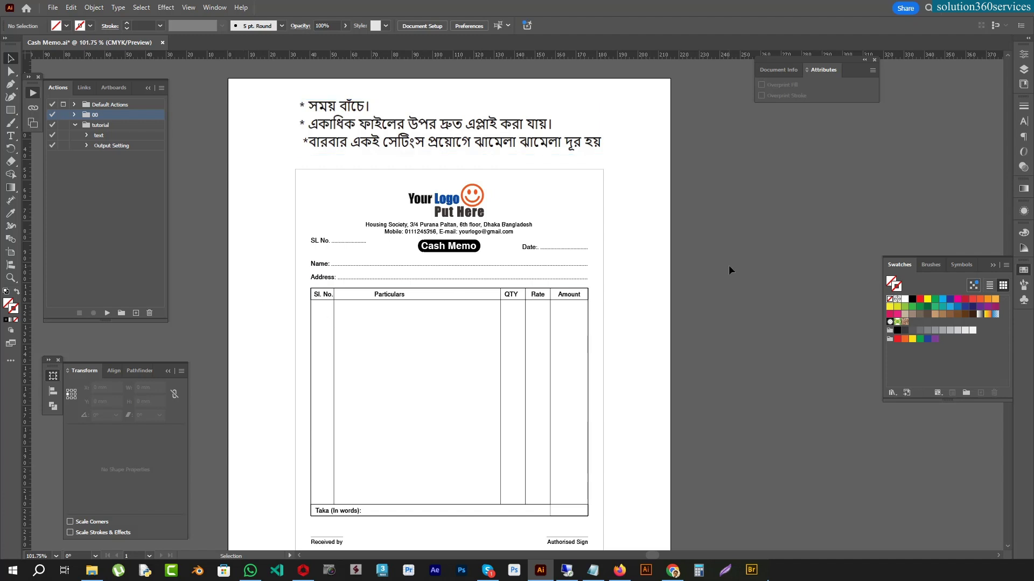
pyautogui.click(495, 127)
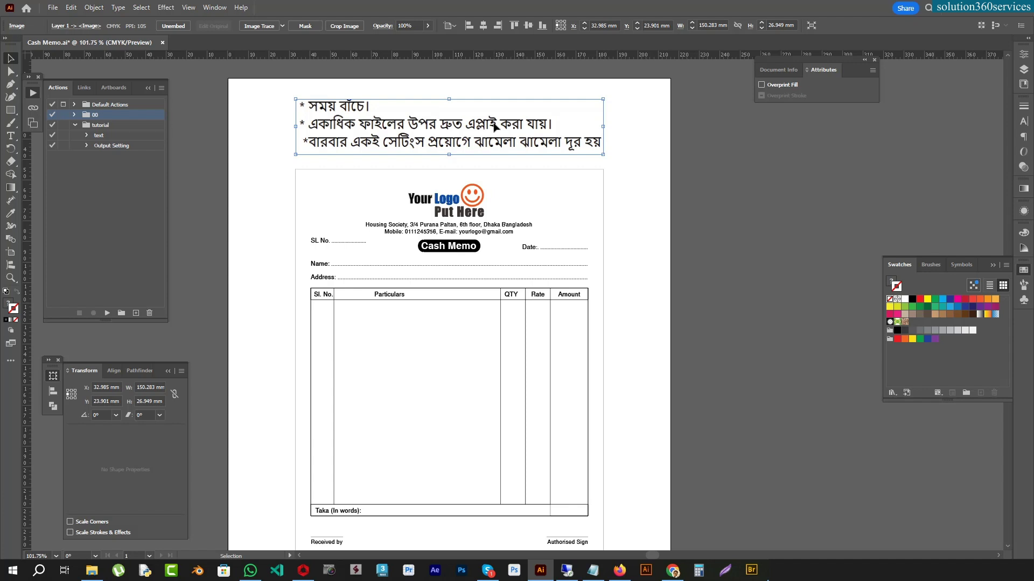
pyautogui.press('Delete')
pyautogui.moveTo(574, 217); pyautogui.dragTo(460, 259)
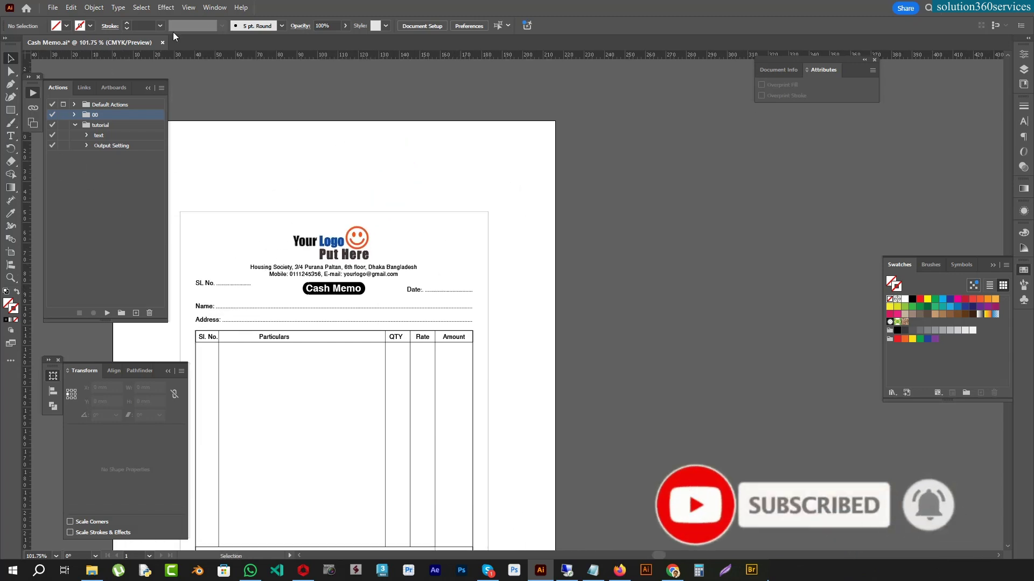
pyautogui.click(70, 8)
pyautogui.click(71, 21)
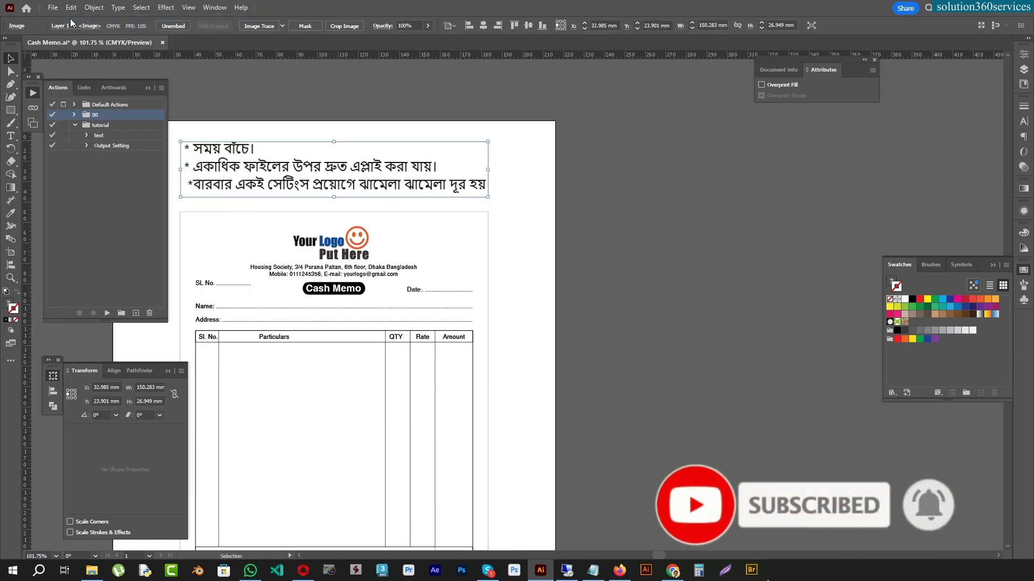
pyautogui.hotkey('ctrl', 'shift', 'a')
# - Create a new blank document with the default settings and expand the Default Actions set
pyautogui.click(52, 7)
pyautogui.click(61, 24)
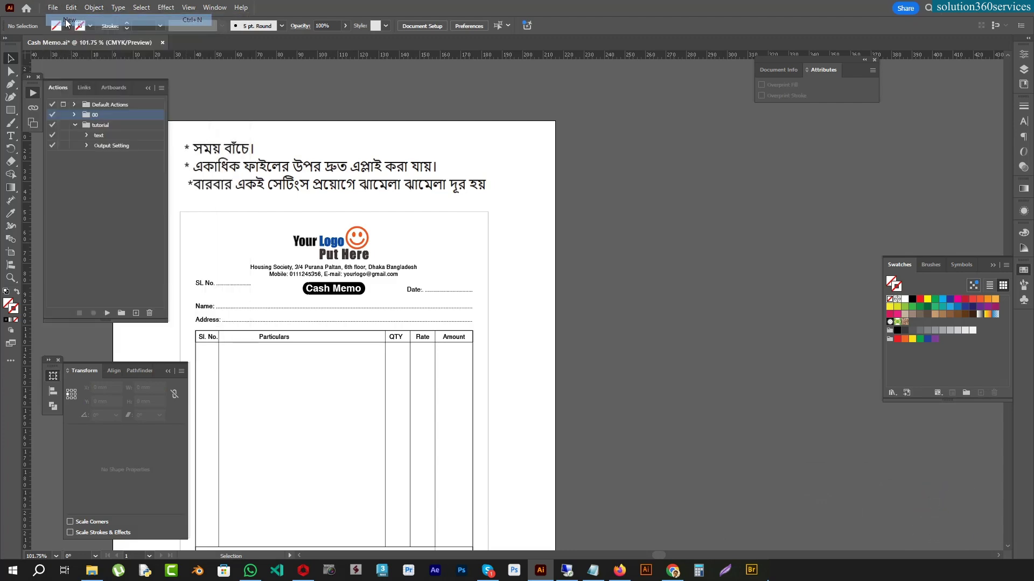
pyautogui.press('Return')
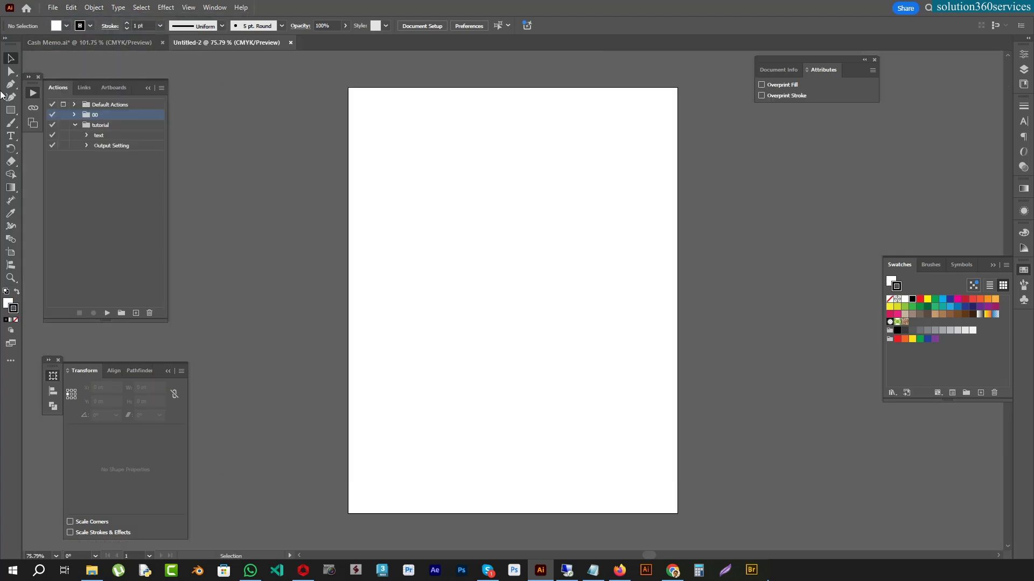
pyautogui.click(73, 105)
# - Draw a rectangle about 325 × 314 pt on the upper part of the artboard and fill it with yellow
pyautogui.click(10, 109)
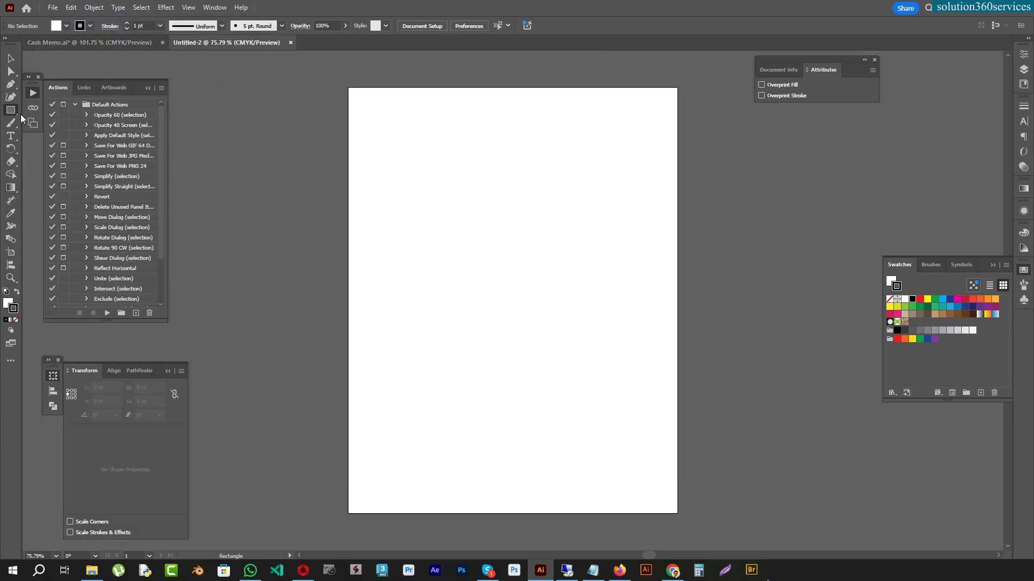
pyautogui.moveTo(404, 170); pyautogui.dragTo(579, 339)
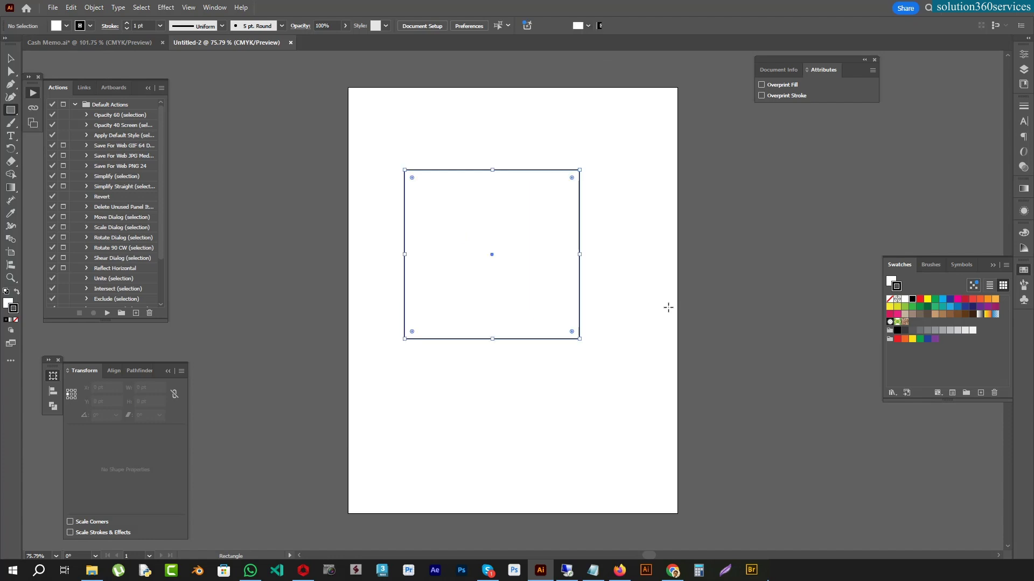
pyautogui.click(927, 300)
pyautogui.press('v')
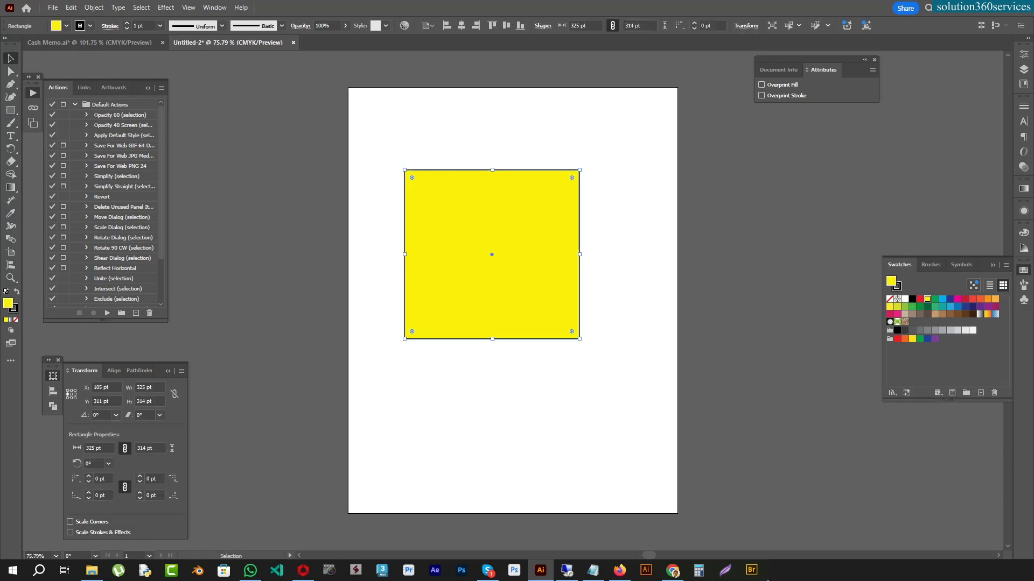
# - Draw a second rectangle about 250 × 316 pt overlapping the yellow one and fill it with CMYK Red
pyautogui.click(11, 110)
pyautogui.moveTo(465, 219); pyautogui.dragTo(601, 389)
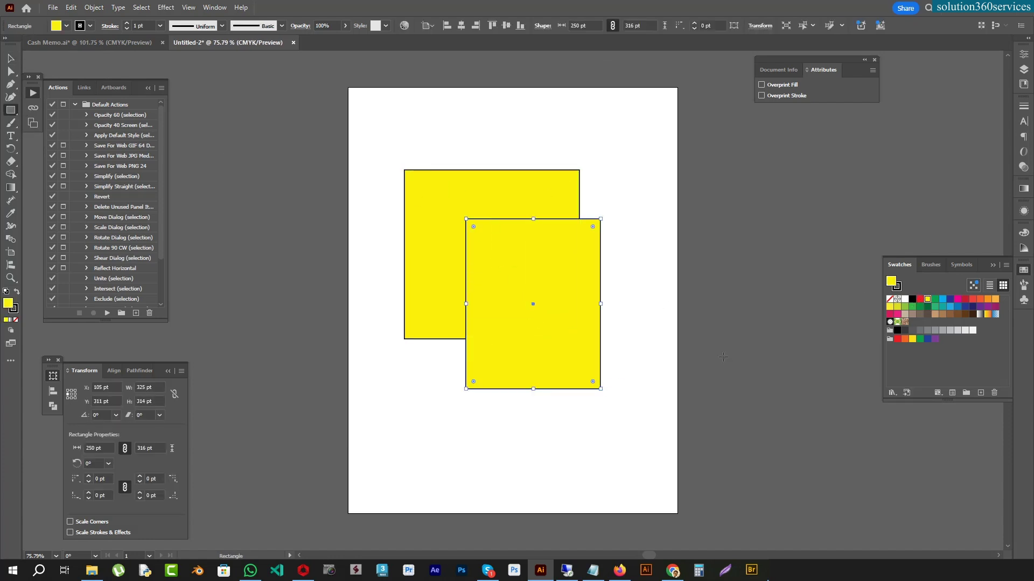
pyautogui.click(920, 299)
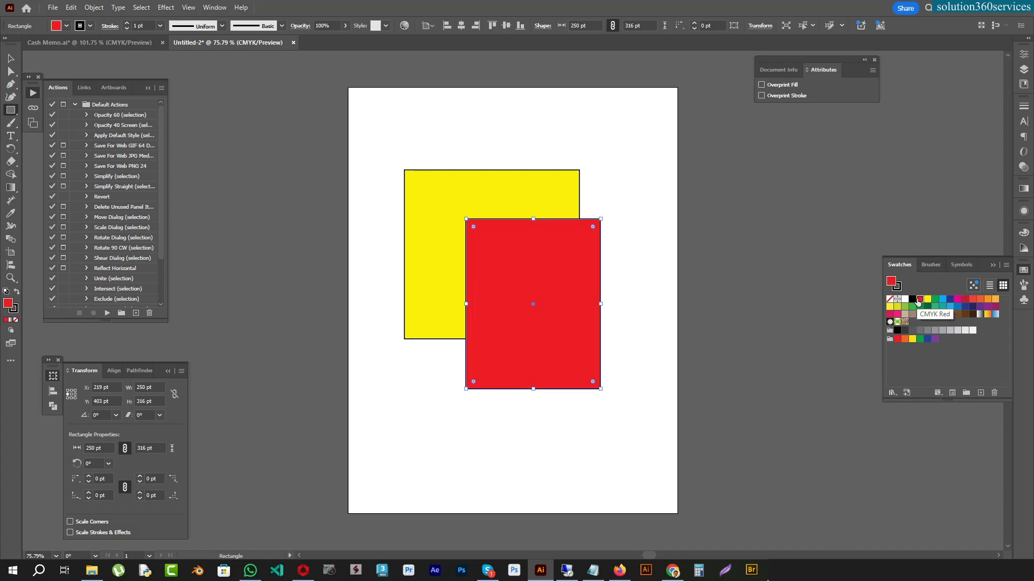
pyautogui.press('v')
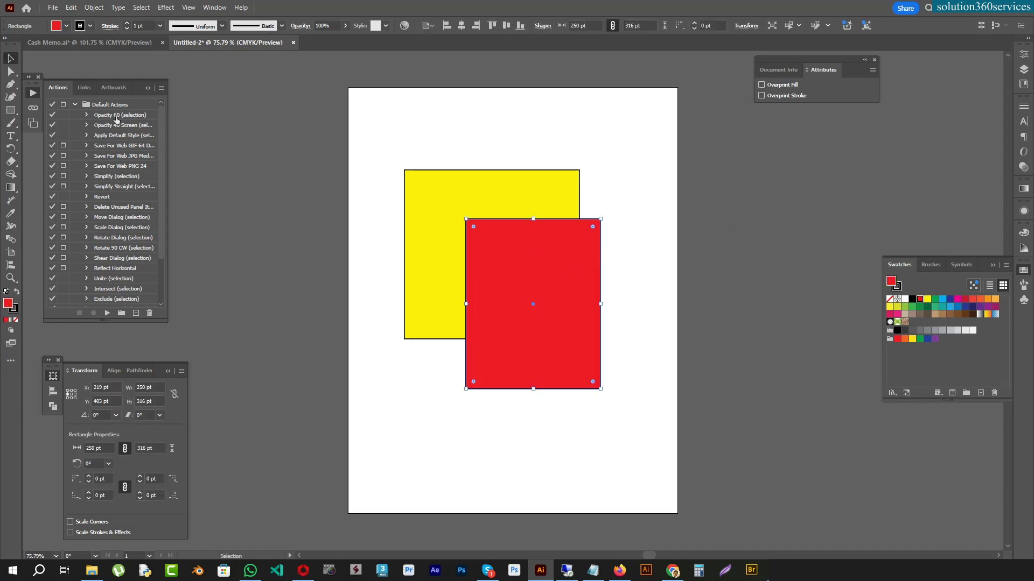
# - Play the default action Opacity 60 (selection) on the red rectangle and deselect it
pyautogui.click(121, 120)
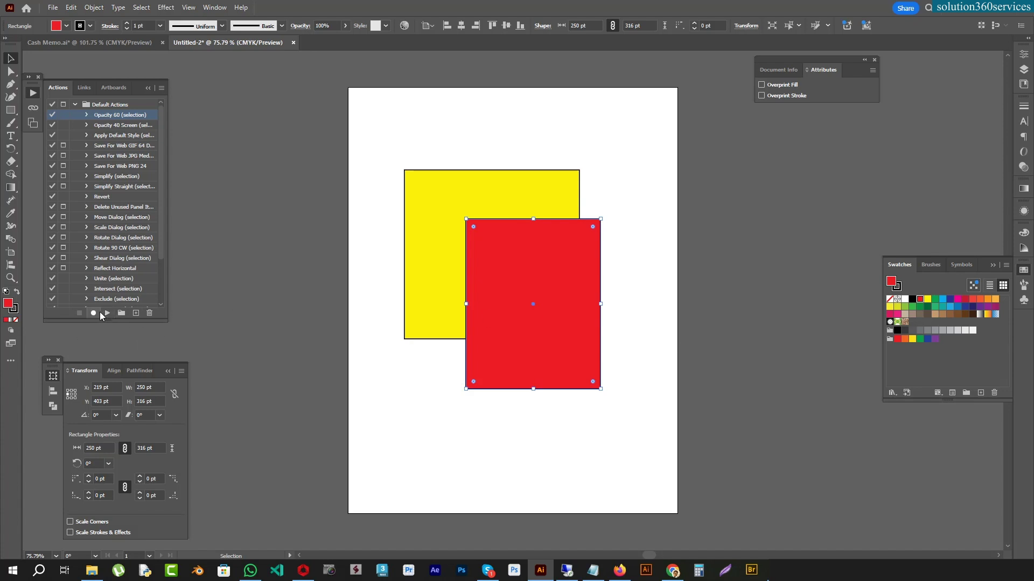
pyautogui.click(108, 312)
pyautogui.click(684, 255)
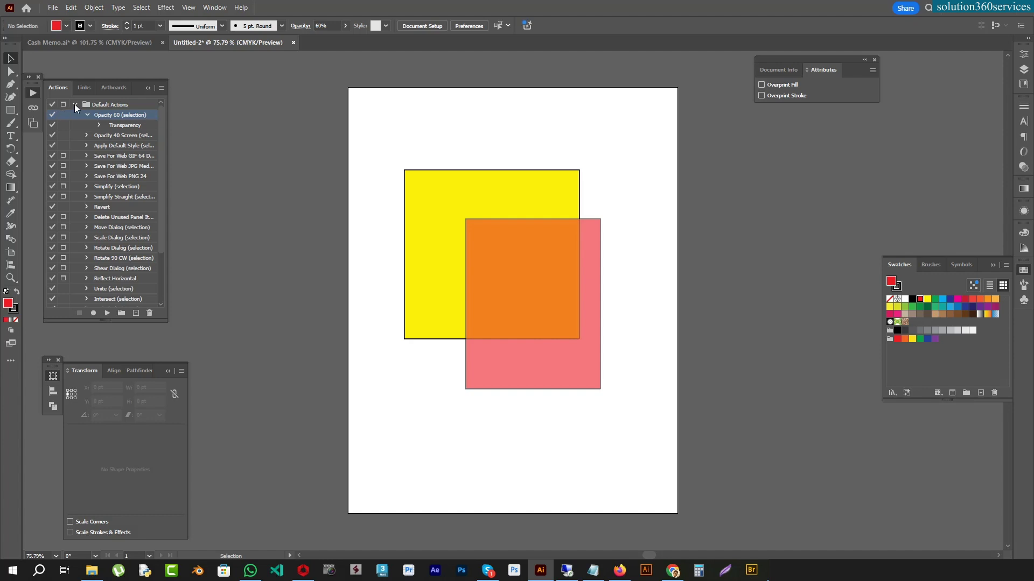
# - Play the default action for deleting unused panel items, accepting the symbol deletion and declining the remaining deletions, and collapse its steps
pyautogui.click(136, 219)
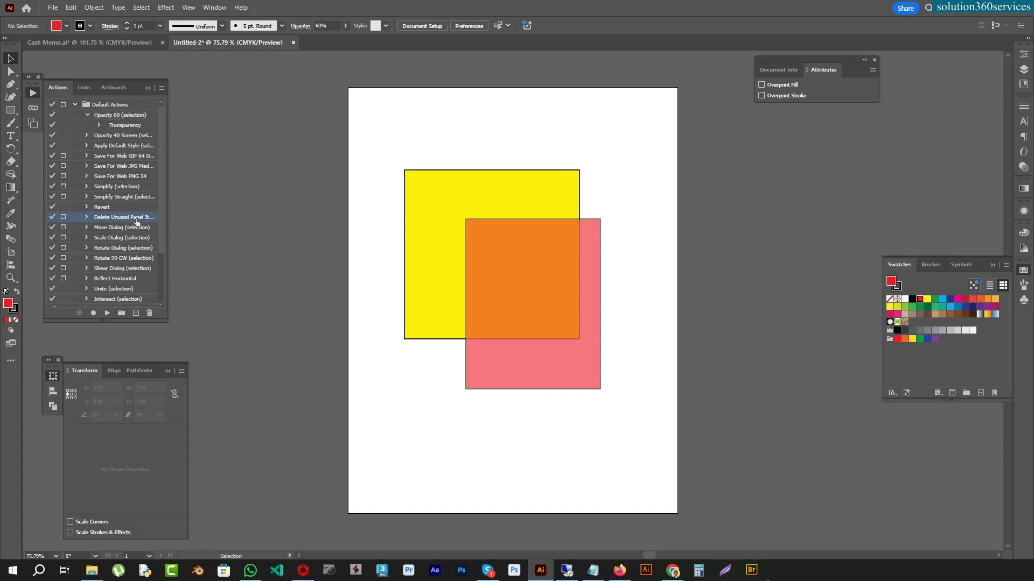
pyautogui.click(107, 313)
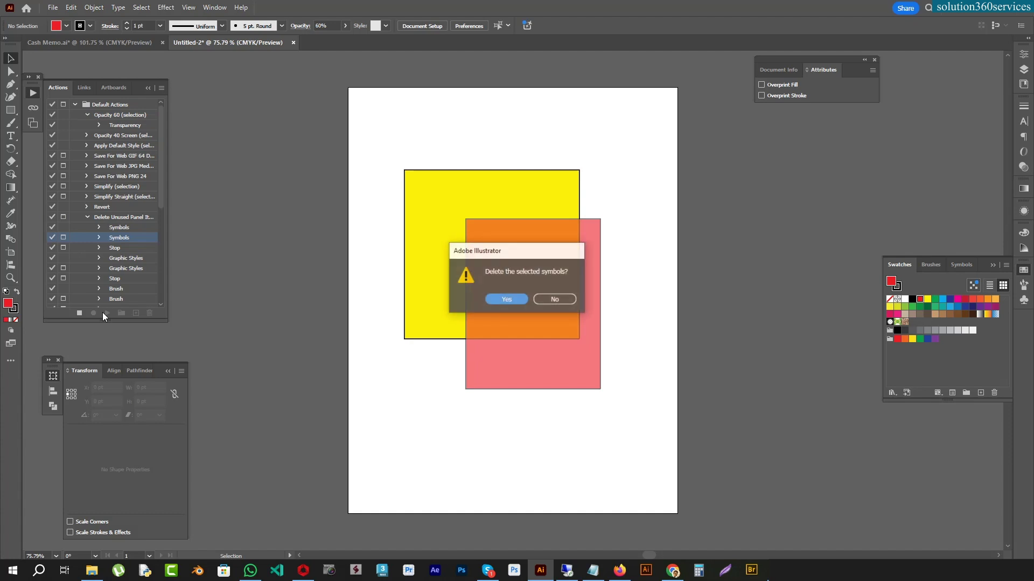
pyautogui.press('Return')
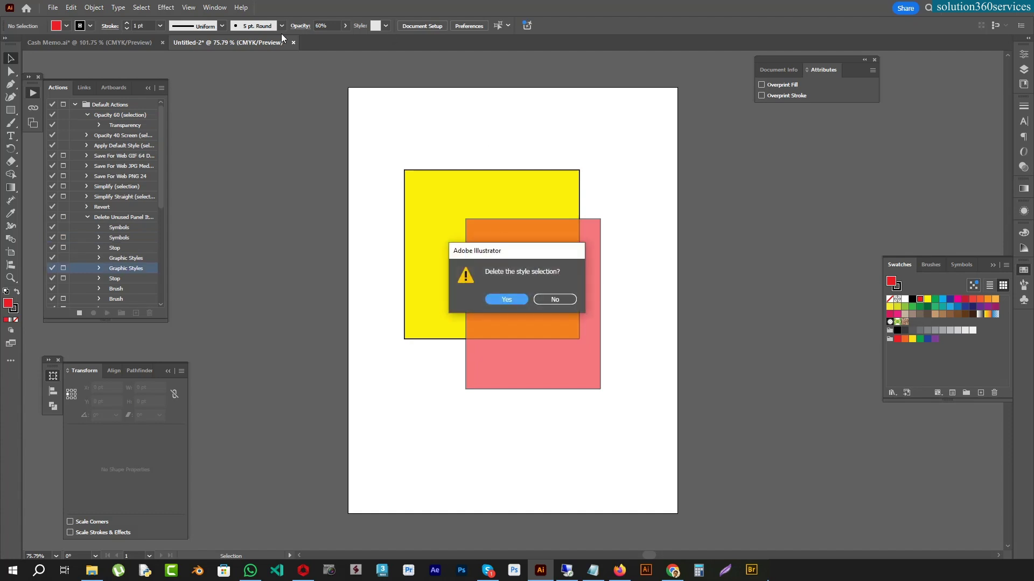
pyautogui.click(555, 301)
pyautogui.click(551, 299)
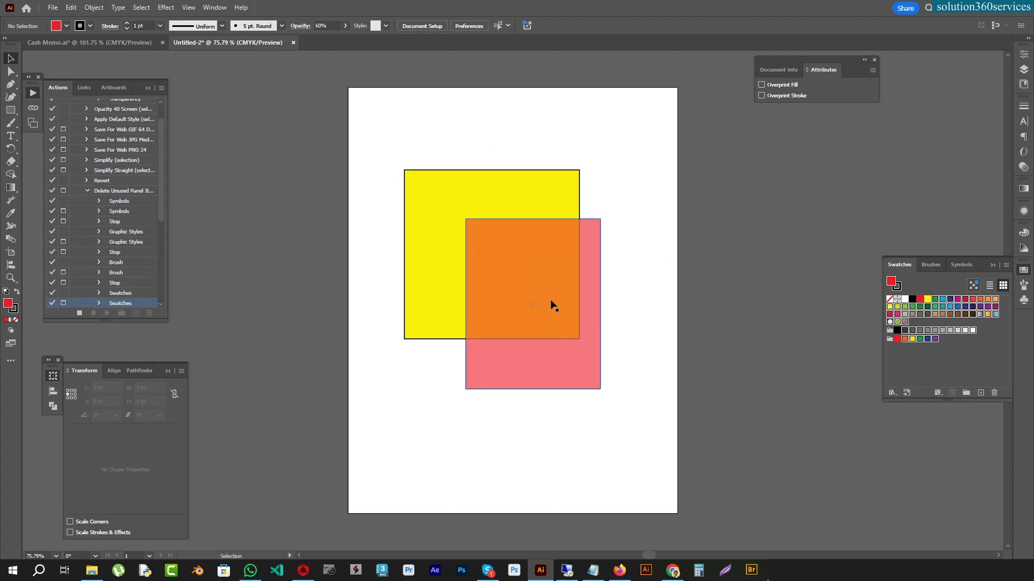
pyautogui.click(551, 300)
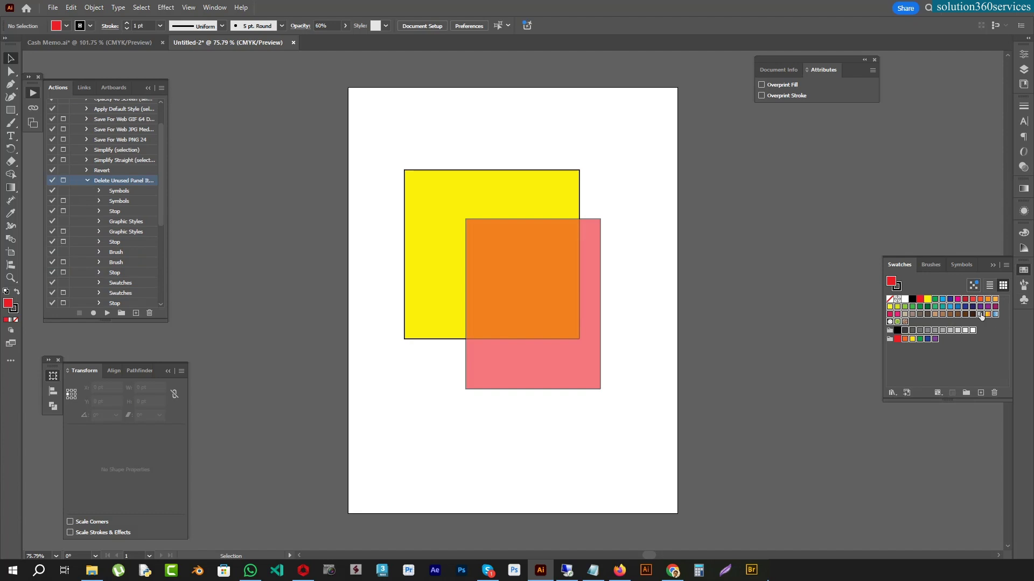
pyautogui.click(86, 181)
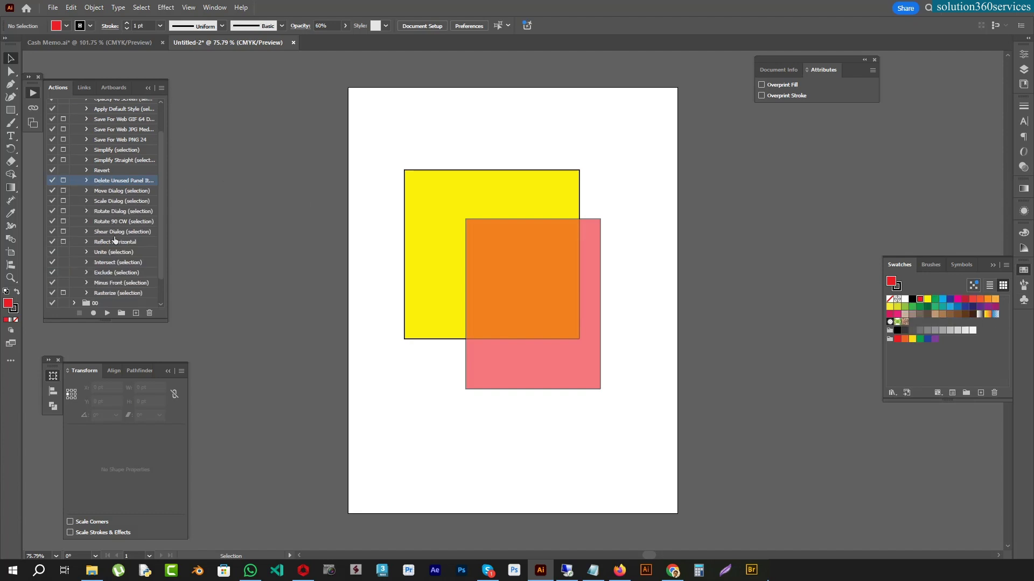
pyautogui.scroll(3, 114, 229)
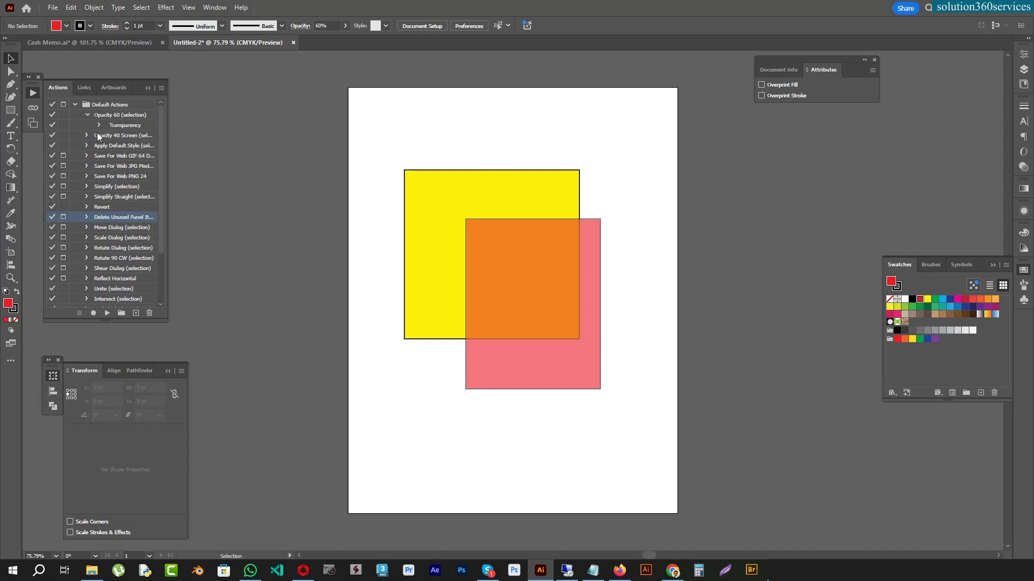
# - Move both rectangles toward the artboard's upper-left corner and centre the red one horizontally over the yellow one
pyautogui.moveTo(412, 142); pyautogui.dragTo(684, 421)
pyautogui.moveTo(508, 263); pyautogui.dragTo(473, 202)
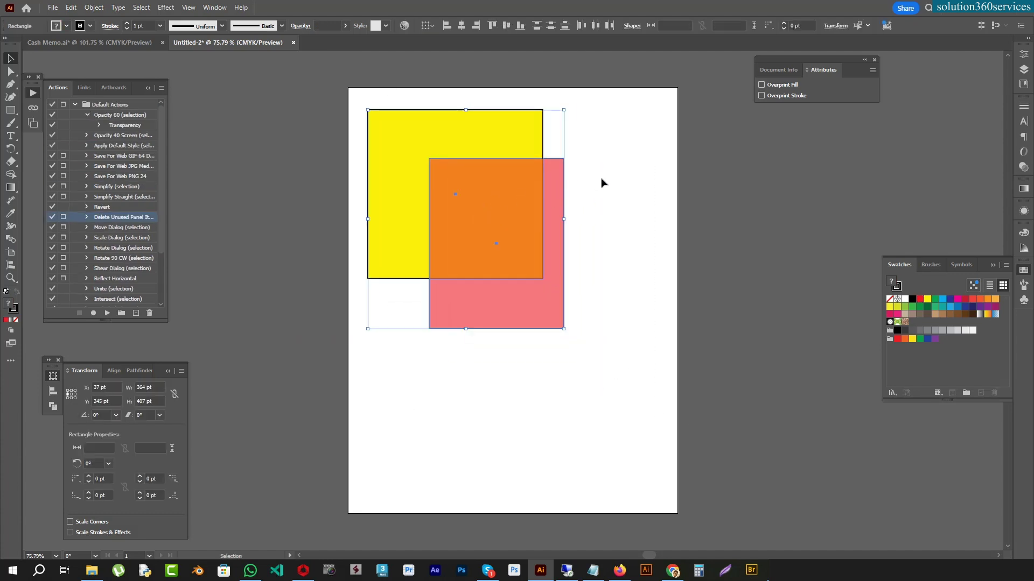
pyautogui.click(623, 111)
pyautogui.moveTo(623, 111); pyautogui.dragTo(549, 324)
pyautogui.moveTo(503, 288); pyautogui.dragTo(472, 287)
pyautogui.click(435, 349)
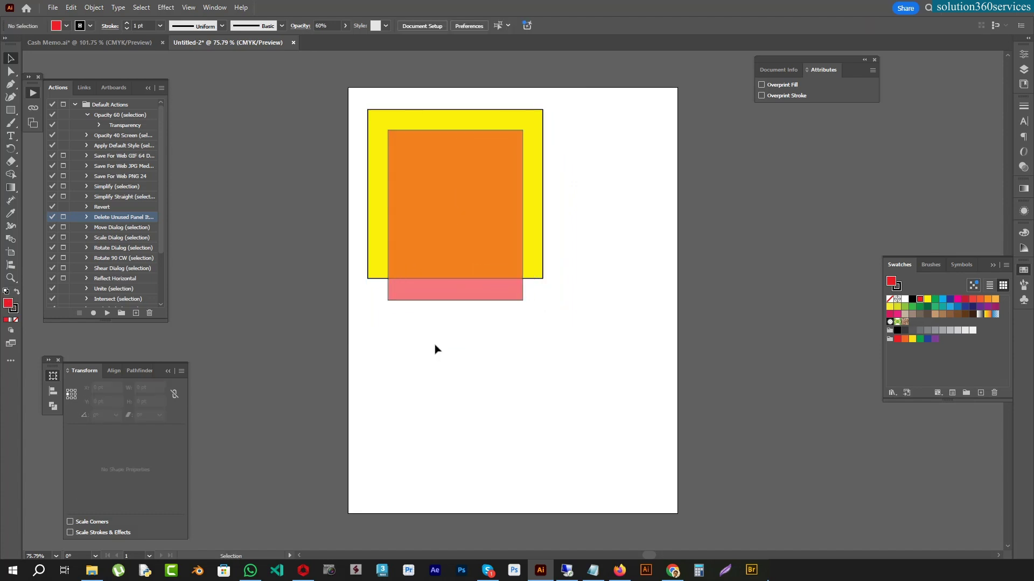
# - Collapse the Default Actions set and delete both rectangles from the artboard
pyautogui.click(75, 104)
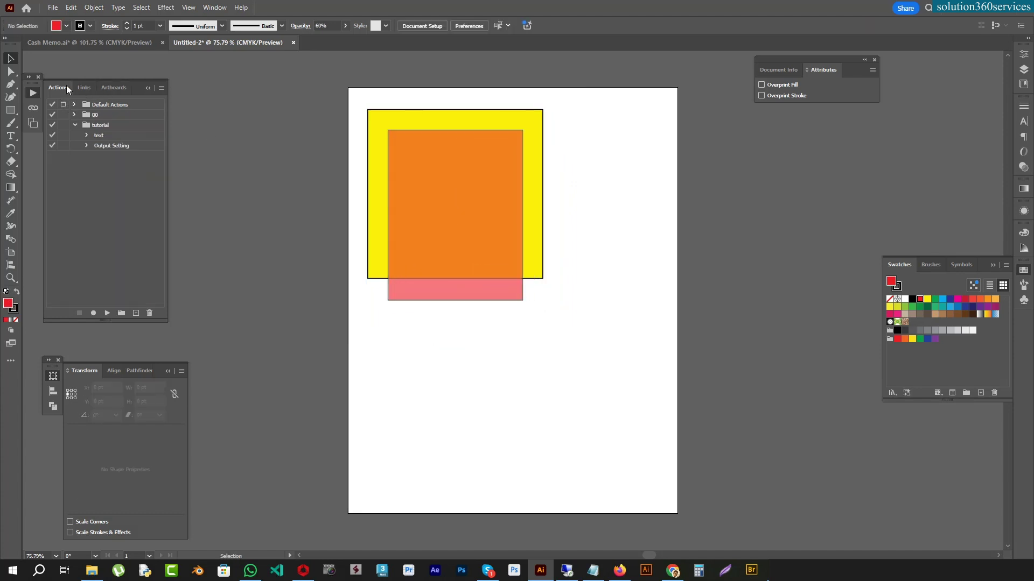
pyautogui.moveTo(609, 135); pyautogui.dragTo(433, 308)
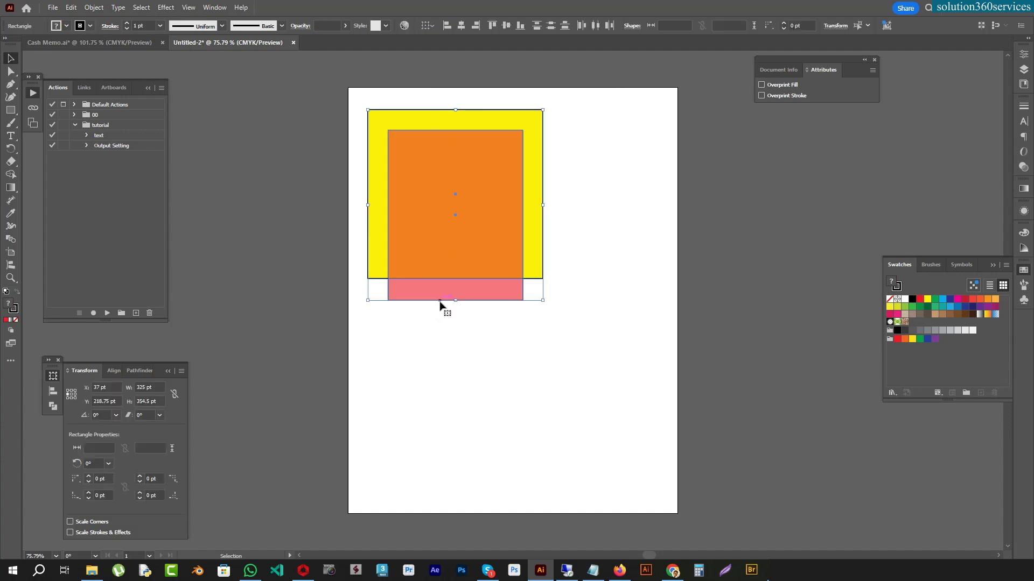
pyautogui.press('Delete')
# - Create a text frame about 182 × 624 pt filled with Lorem ipsum placeholder text and break it into several paragraphs
pyautogui.click(10, 135)
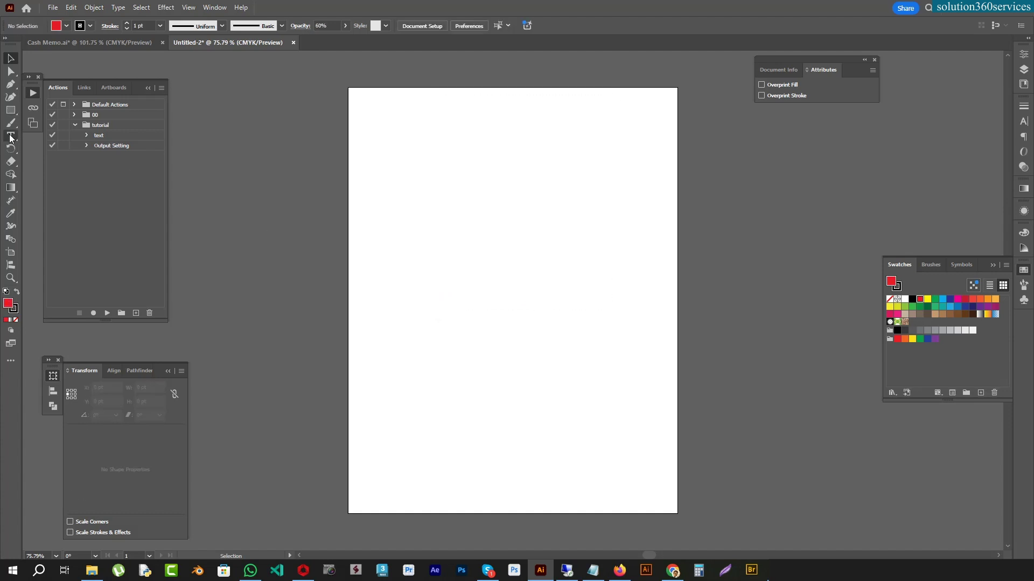
pyautogui.moveTo(395, 125); pyautogui.dragTo(493, 462)
pyautogui.hotkey('ctrl', 'c')
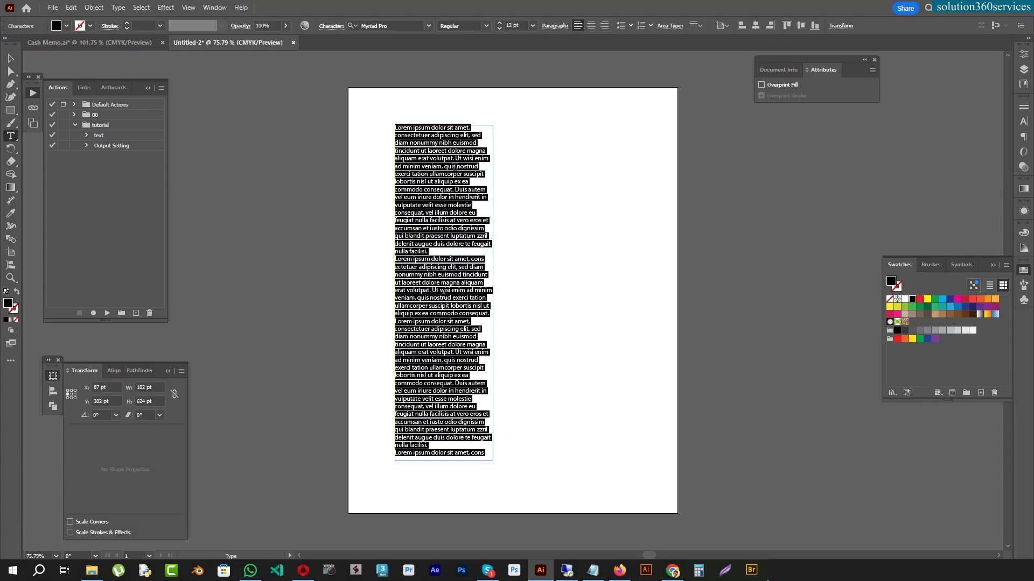
pyautogui.click(481, 167)
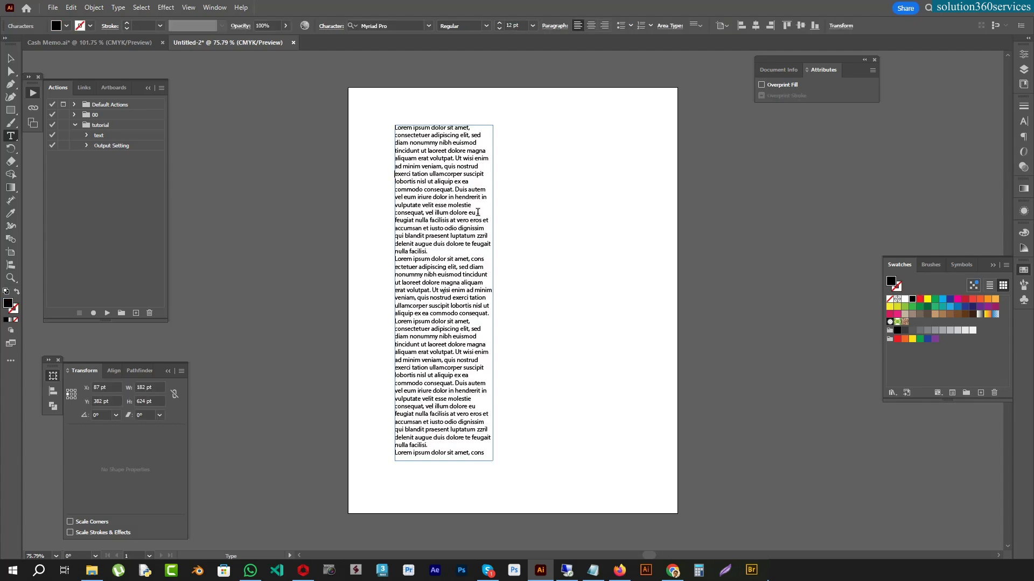
pyautogui.click(485, 287)
pyautogui.press('Escape')
# - Play the "text" action from the tutorial set on the text frame and inspect the formatted paragraphs up close
pyautogui.click(87, 135)
pyautogui.click(99, 135)
pyautogui.click(107, 313)
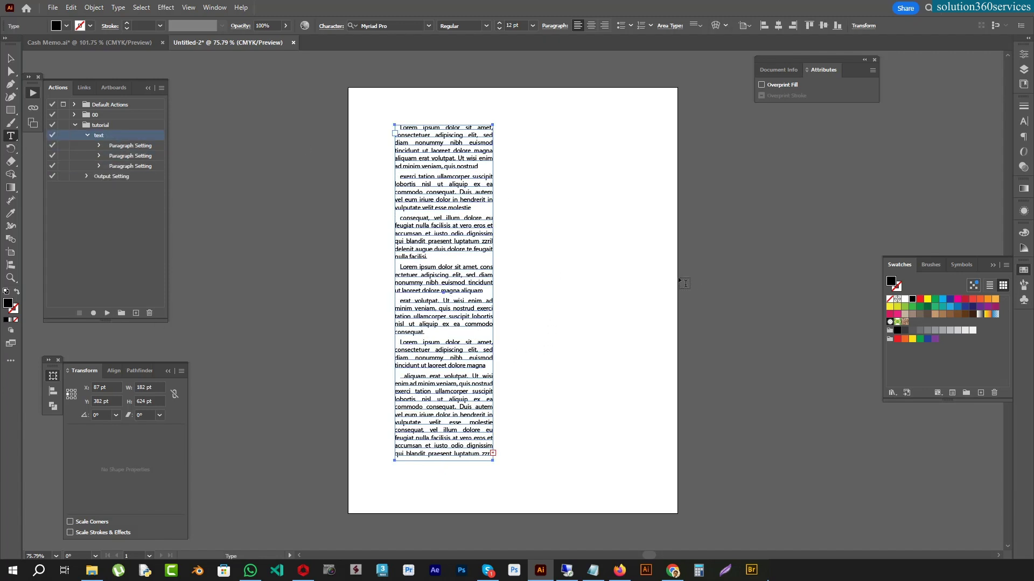
pyautogui.click(423, 352)
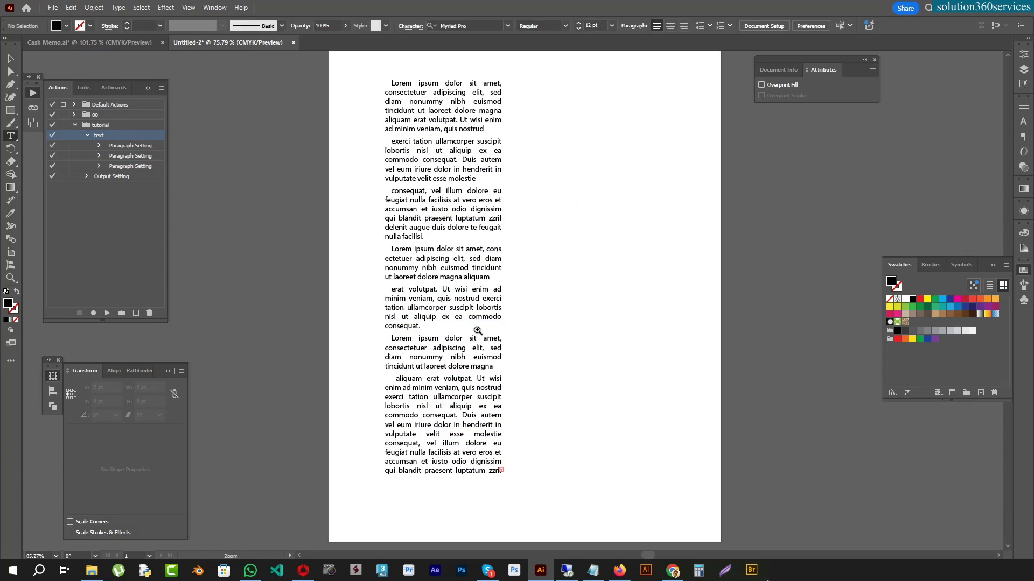
pyautogui.scroll(4, 445, 237)
pyautogui.press('v')
pyautogui.click(444, 237)
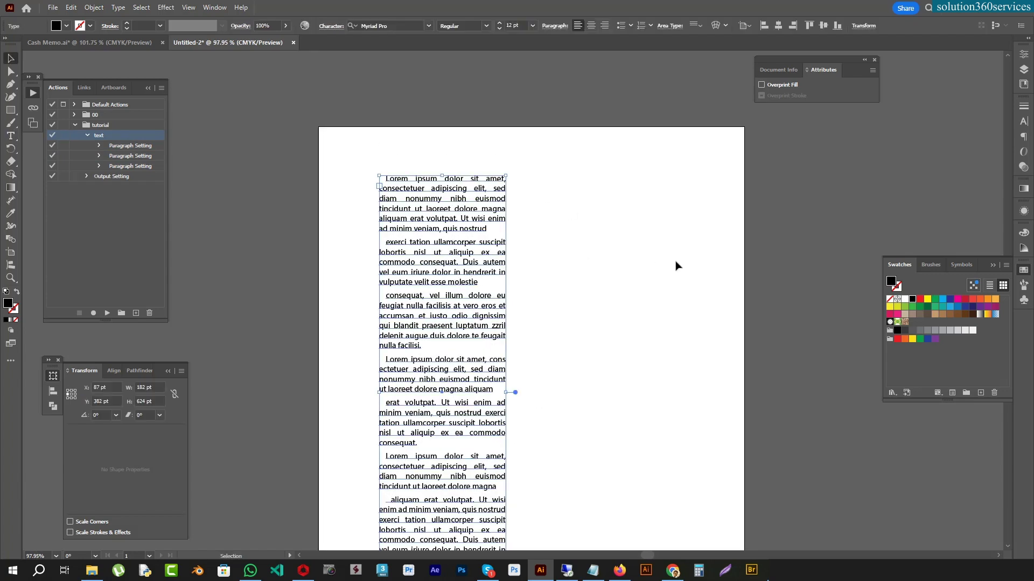
# - Show the paragraph options and examine the first Paragraph Setting recorded in the "text" action, widening the Actions panel to read its values
pyautogui.hotkey('ctrl', 't')
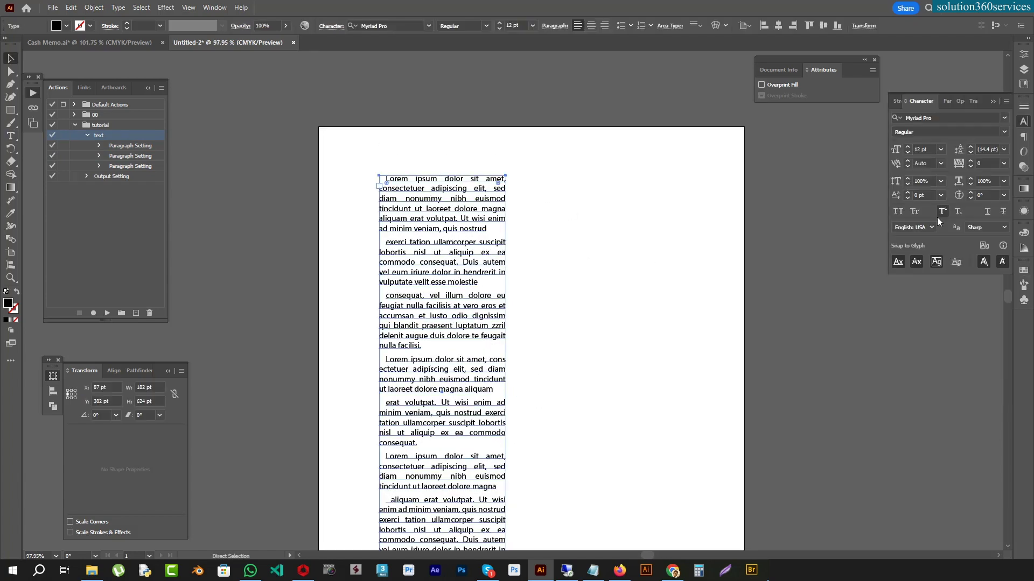
pyautogui.click(947, 103)
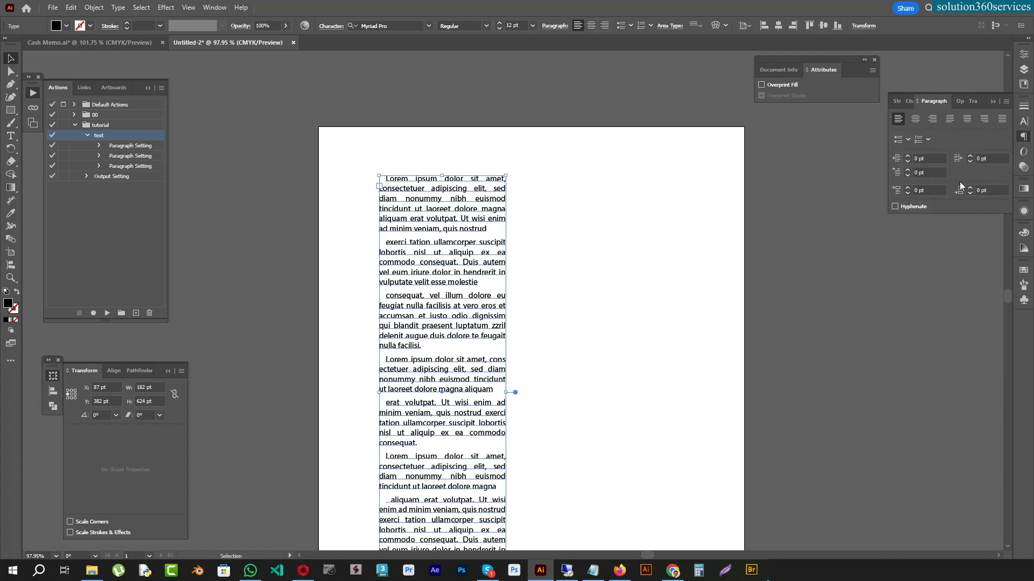
pyautogui.click(517, 219)
pyautogui.click(454, 220)
pyautogui.click(98, 145)
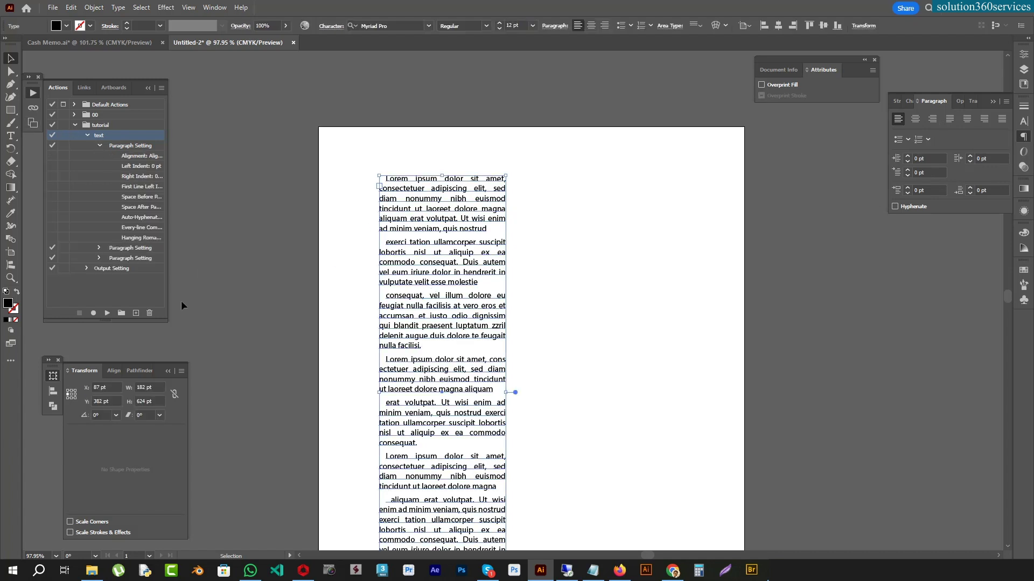
pyautogui.moveTo(169, 320); pyautogui.dragTo(289, 340)
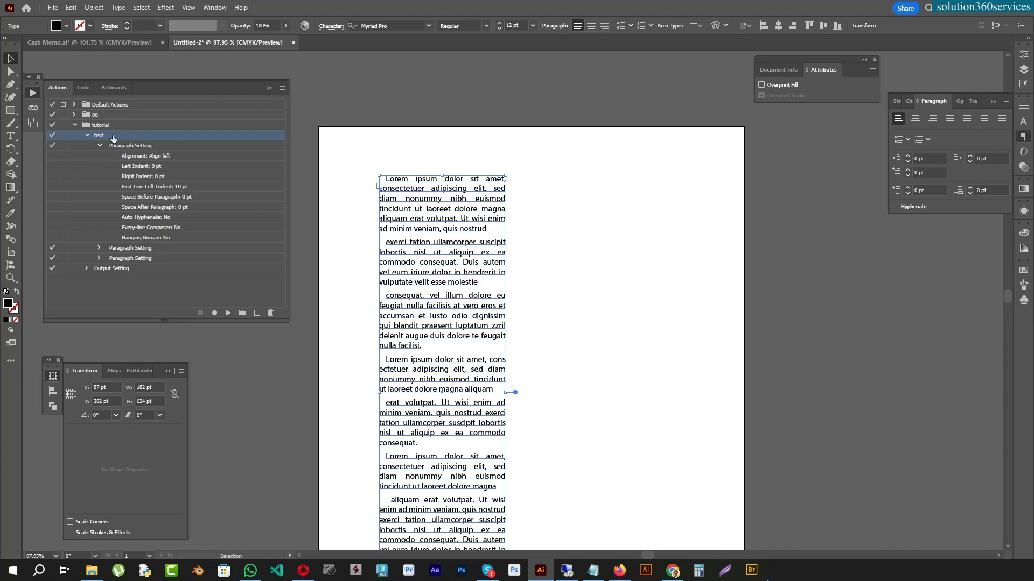
pyautogui.click(100, 146)
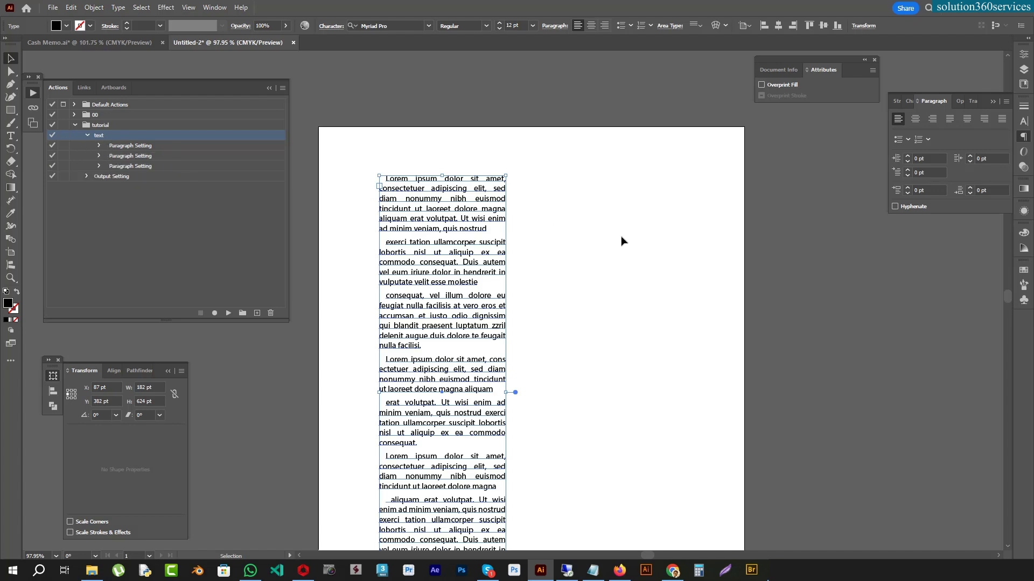
# - Duplicate the formatted text frame beside the original on the artboard
pyautogui.click(625, 240)
pyautogui.scroll(-1, 450, 295)
pyautogui.moveTo(416, 237); pyautogui.dragTo(571, 261)
pyautogui.moveTo(630, 237)
pyautogui.mouseDown()
pyautogui.moveTo(630, 135)
pyautogui.moveTo(635, 219)
pyautogui.mouseUp()
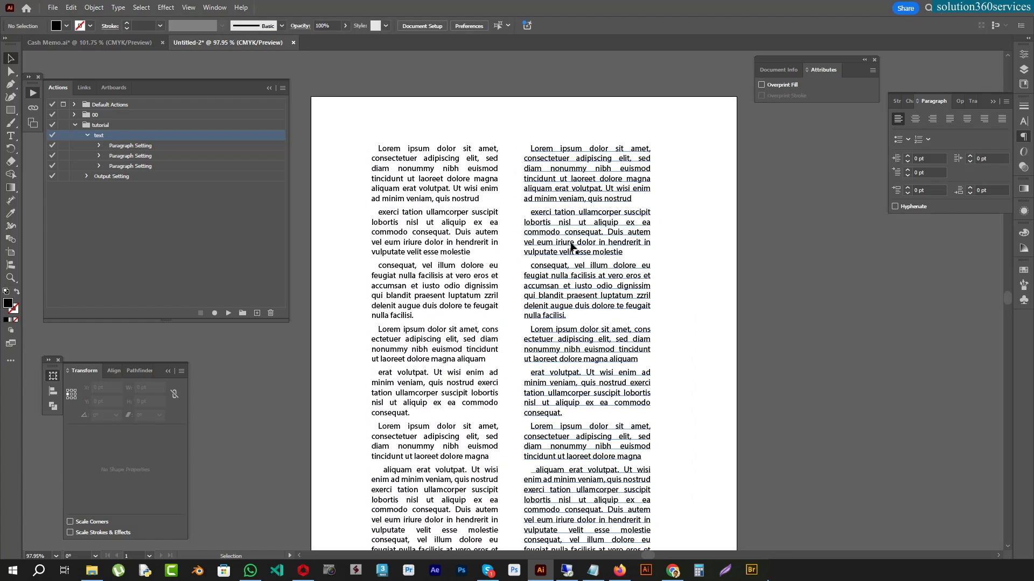
# - Move paragraph breaks to before "nibh" and "dignissim" in the duplicated text, and delete that frame
pyautogui.click(574, 249)
pyautogui.doubleClick(533, 213)
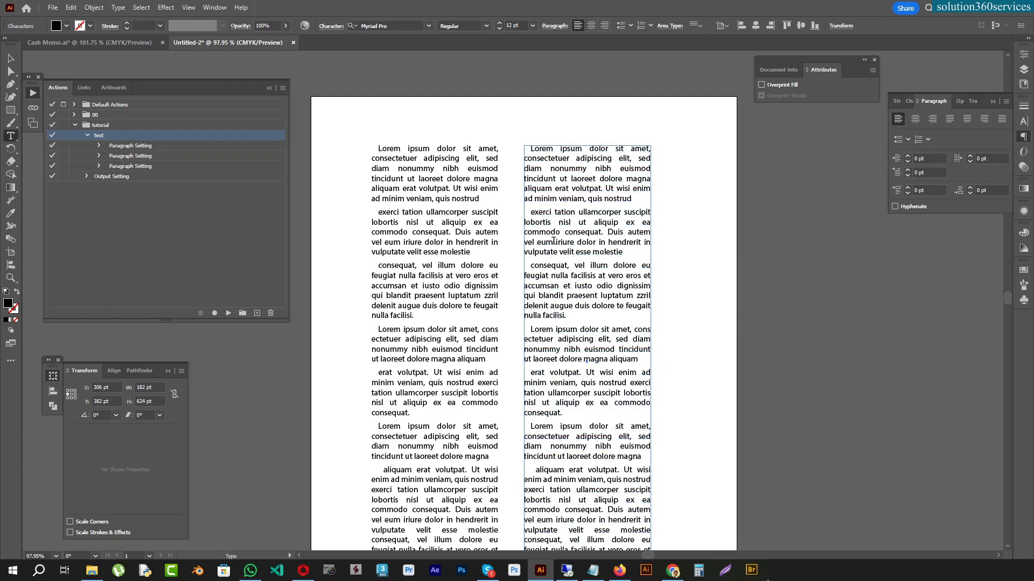
pyautogui.press('BackSpace')
pyautogui.doubleClick(591, 168)
pyautogui.press('Return')
pyautogui.click(583, 320)
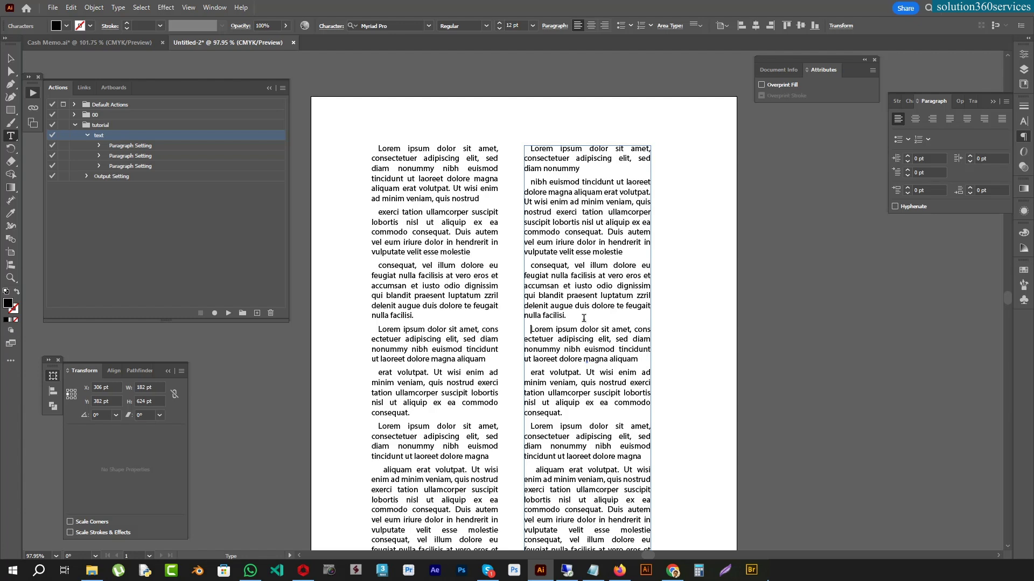
pyautogui.press('BackSpace')
pyautogui.doubleClick(623, 286)
pyautogui.press('Return')
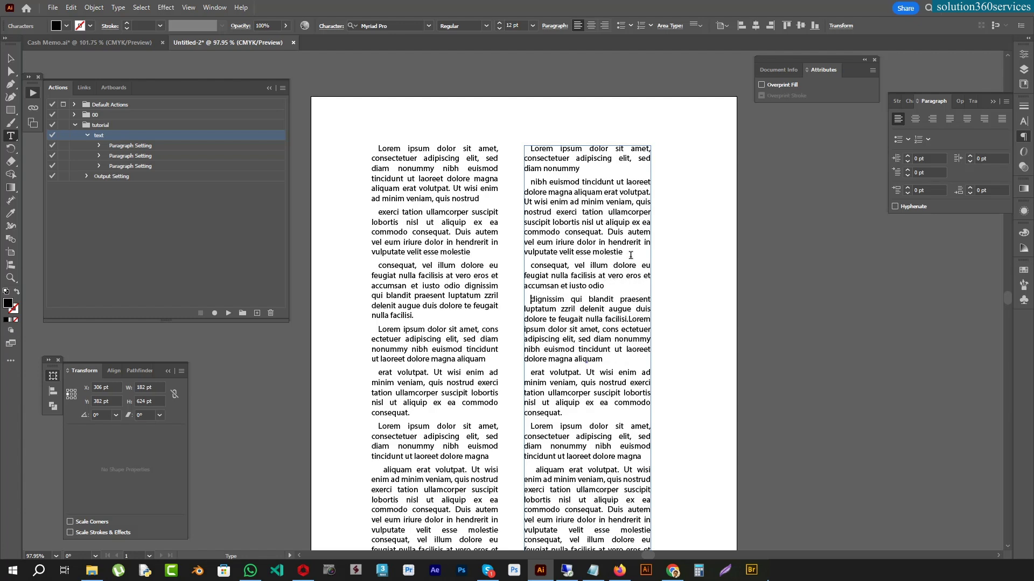
pyautogui.press('Escape')
pyautogui.press('Delete')
# - Draw a text frame about 172 × 587 pt beside the first one, filled with Lorem ipsum placeholder text
pyautogui.moveTo(528, 144); pyautogui.dragTo(648, 439)
pyautogui.press('Delete')
pyautogui.press('Escape')
pyautogui.hotkey('ctrl', 'v')
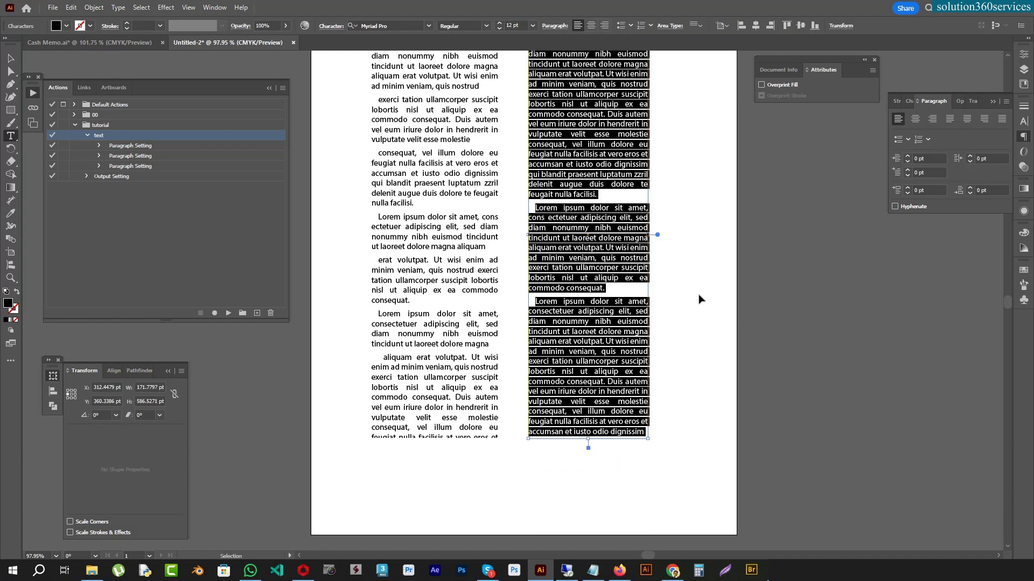
pyautogui.press('Escape')
# - Compare the paragraph formatting of the two text frames side by side
pyautogui.moveTo(526, 133); pyautogui.dragTo(513, 295)
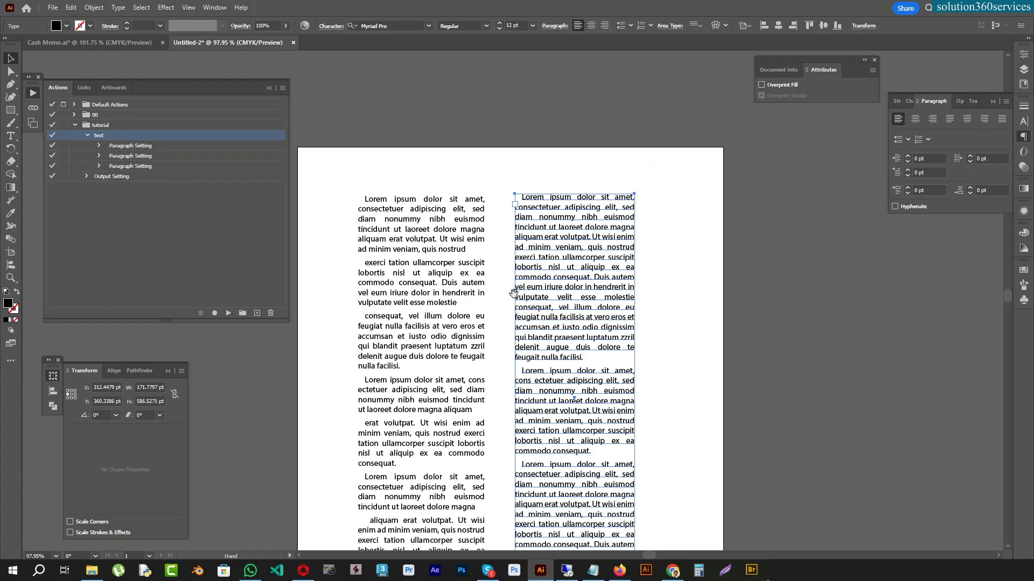
pyautogui.moveTo(632, 284)
pyautogui.mouseDown()
pyautogui.moveTo(656, 189)
pyautogui.moveTo(673, 295)
pyautogui.moveTo(649, 289)
pyautogui.mouseUp()
pyautogui.click(686, 257)
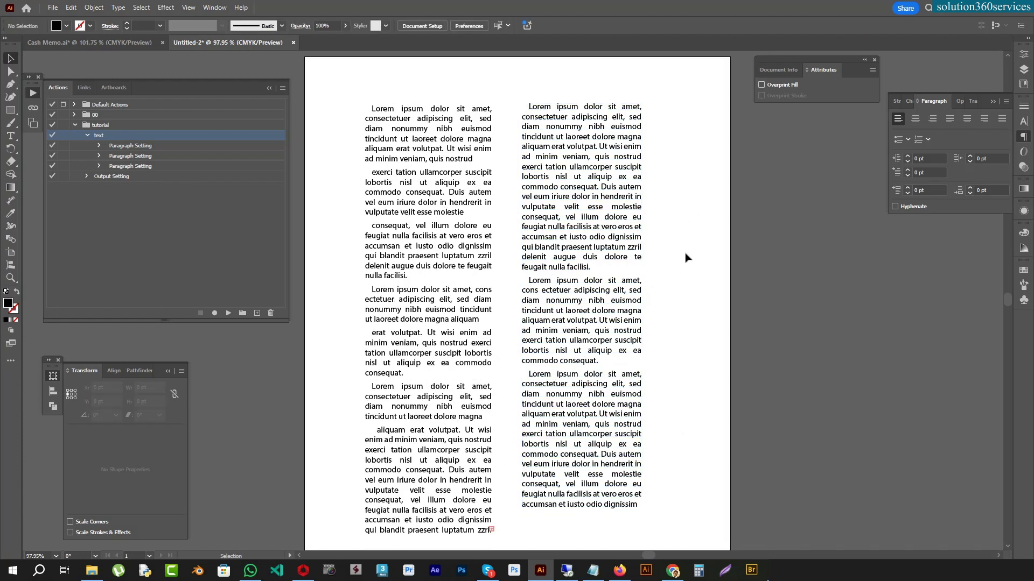
pyautogui.moveTo(685, 257); pyautogui.dragTo(651, 320)
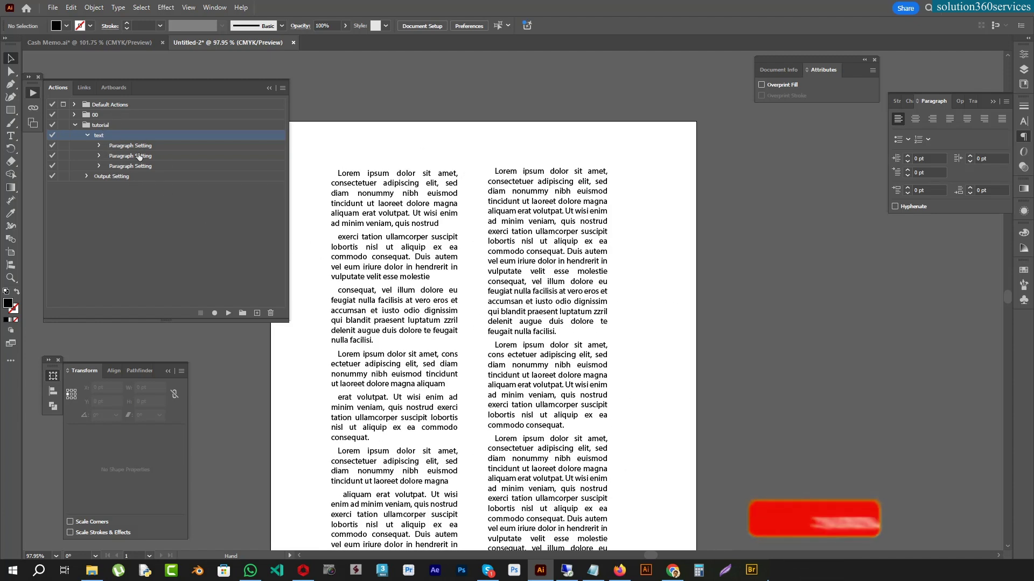
pyautogui.hotkey('ctrl', 'a')
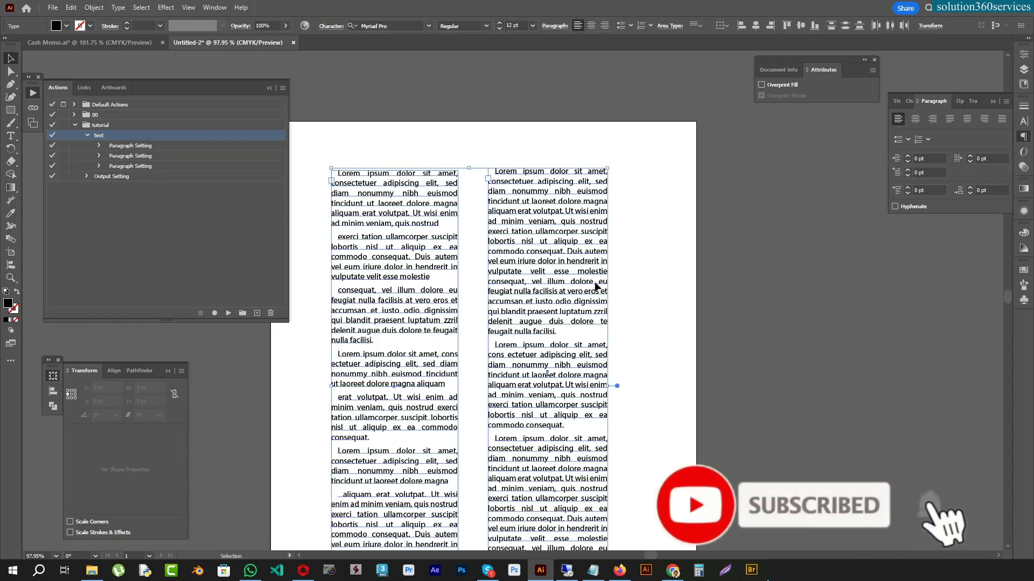
pyautogui.click(449, 125)
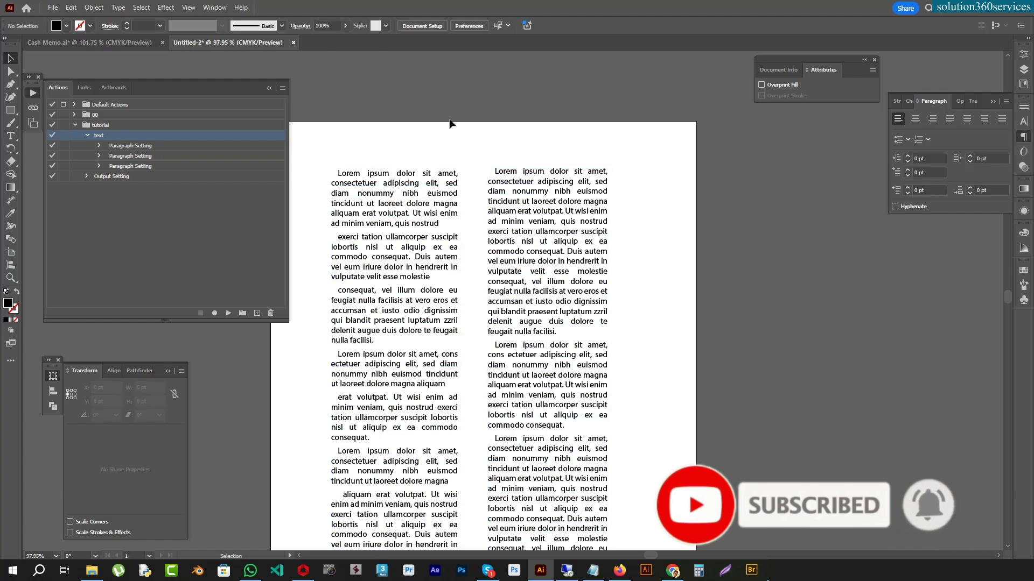
# - Switch to the Cash Memo.ai document with no artwork selected
pyautogui.click(83, 44)
pyautogui.click(340, 175)
pyautogui.press('Delete')
pyautogui.moveTo(397, 167); pyautogui.dragTo(346, 177)
pyautogui.click(350, 102)
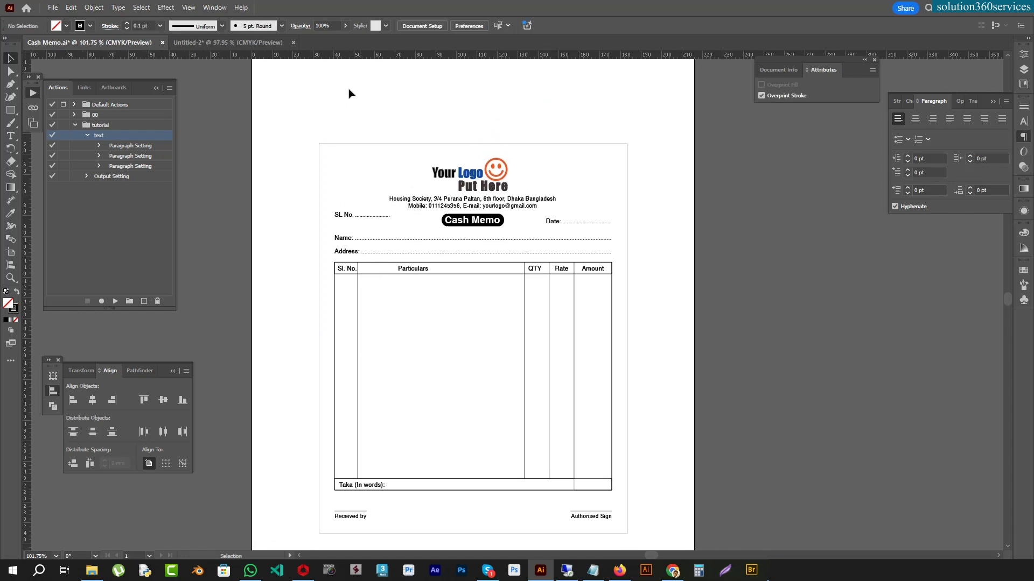
# - Inspect the overprint attributes of the address text and the Cash Memo title, and the whole memo layout
pyautogui.click(94, 8)
pyautogui.click(95, 8)
pyautogui.press('a')
pyautogui.click(526, 209)
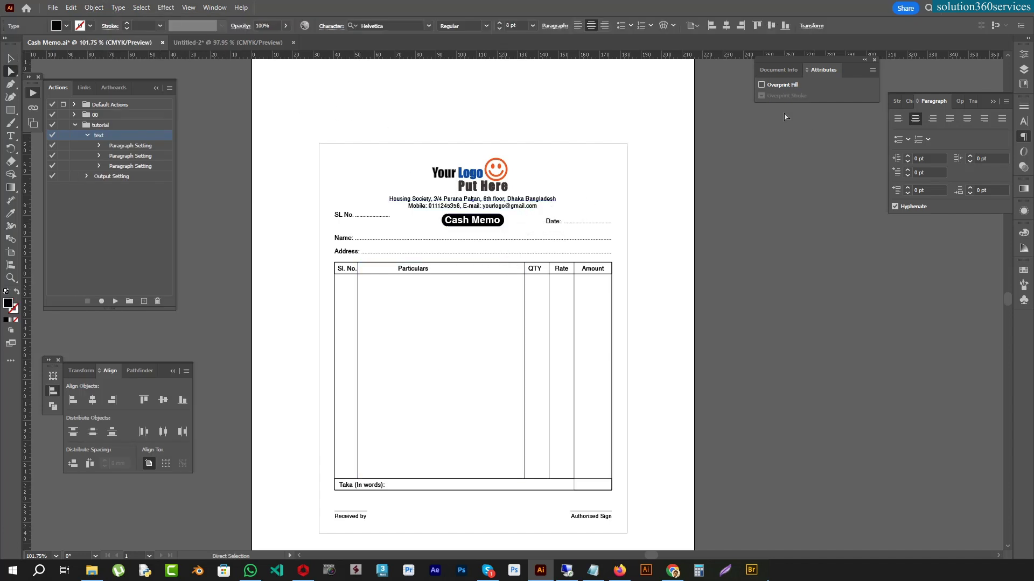
pyautogui.click(490, 231)
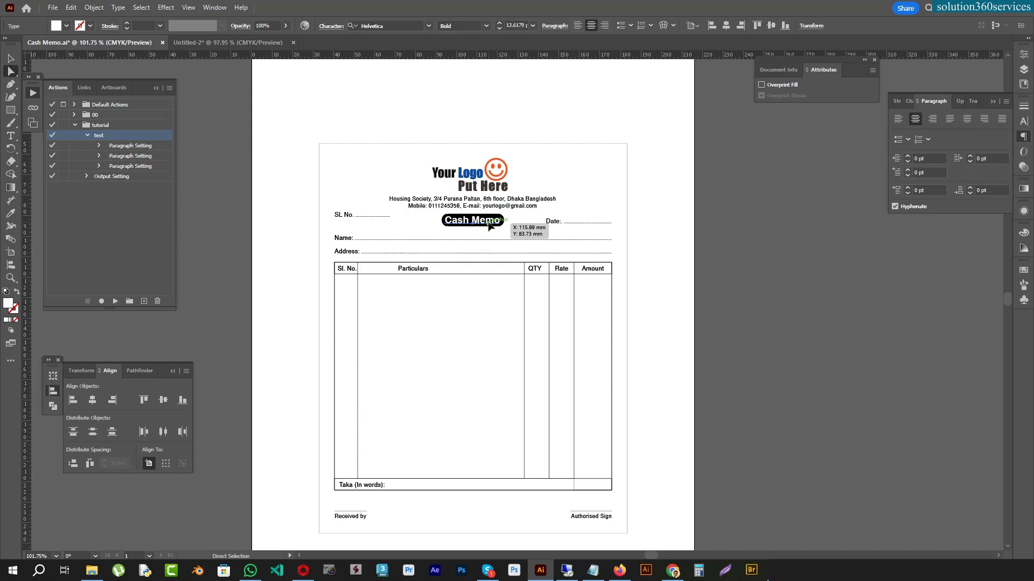
pyautogui.moveTo(314, 108); pyautogui.dragTo(647, 551)
pyautogui.click(689, 375)
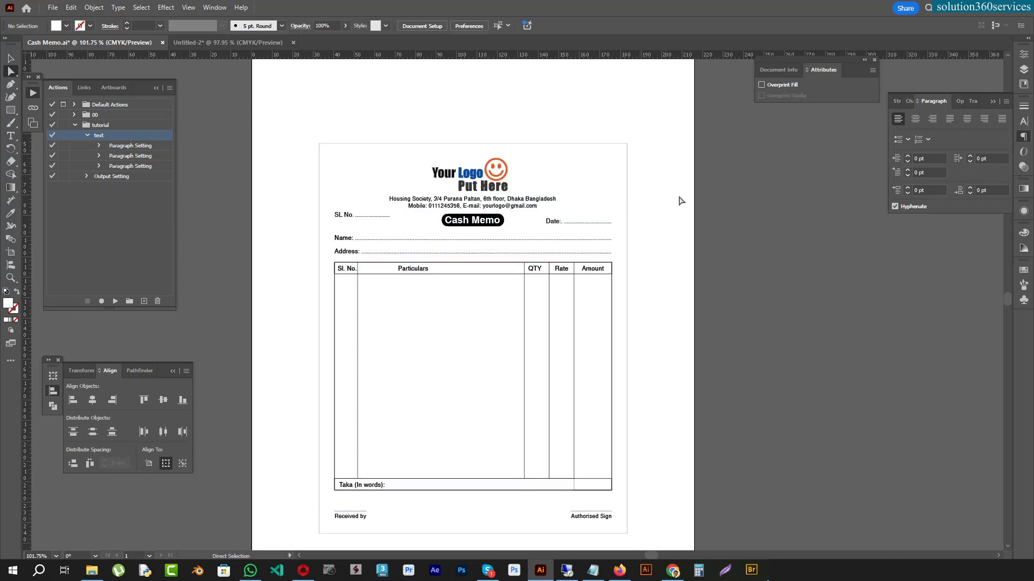
# - Play the Output Setting action from the tutorial set on the cash memo, continuing past unavailable commands, and deselect the artwork
pyautogui.press('v')
pyautogui.click(120, 179)
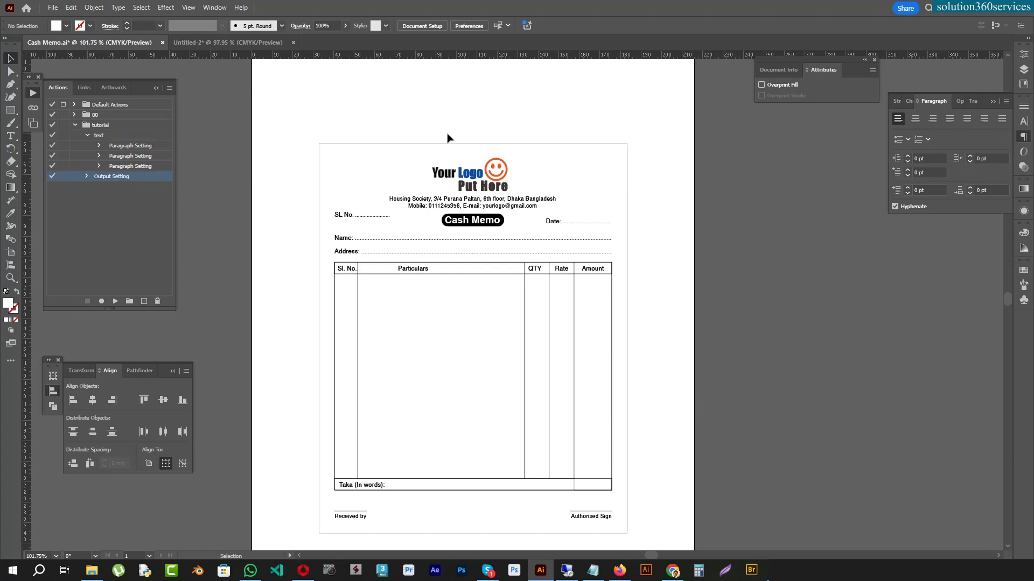
pyautogui.click(113, 300)
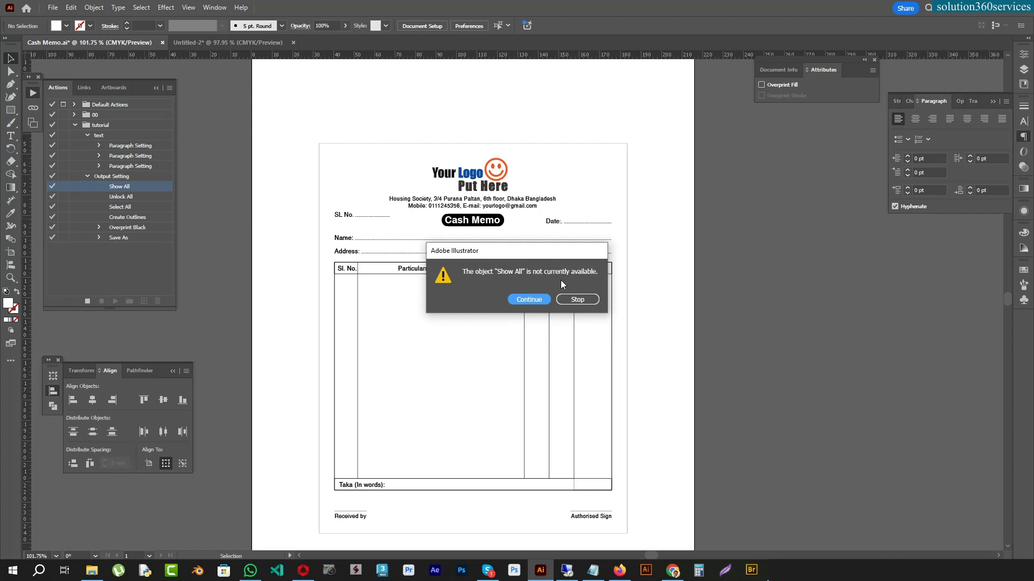
pyautogui.click(527, 299)
pyautogui.click(528, 299)
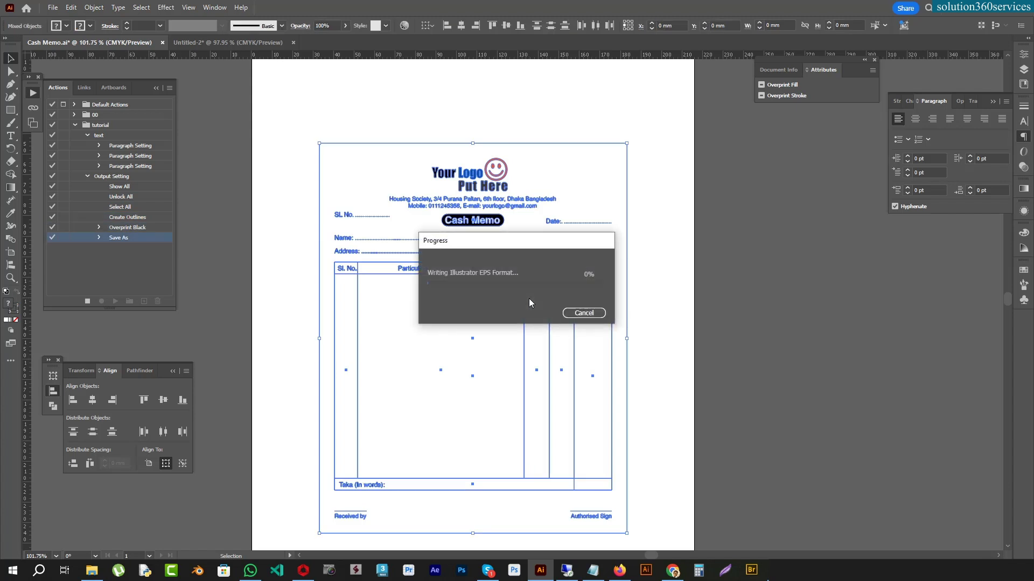
pyautogui.click(455, 111)
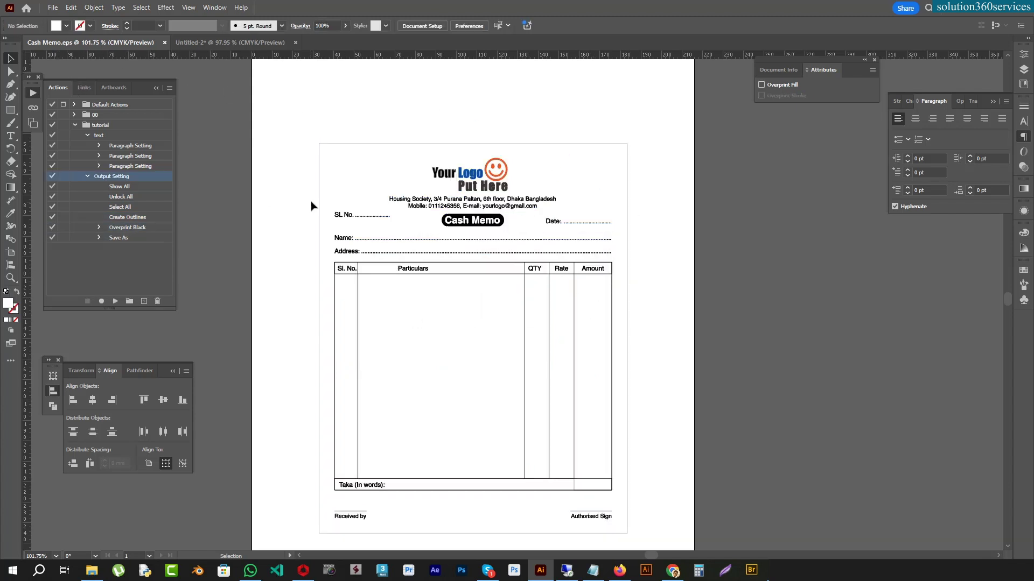
# - Undo the Output Setting action's changes to the cash memo artwork
pyautogui.press('a')
pyautogui.hotkey('ctrl', 'z')
pyautogui.hotkey('ctrl', 'z')
pyautogui.hotkey('ctrl', 'z')
pyautogui.hotkey('ctrl', 'z')
pyautogui.hotkey('ctrl', 'z')
pyautogui.click(551, 118)
pyautogui.press('Delete')
pyautogui.press('a')
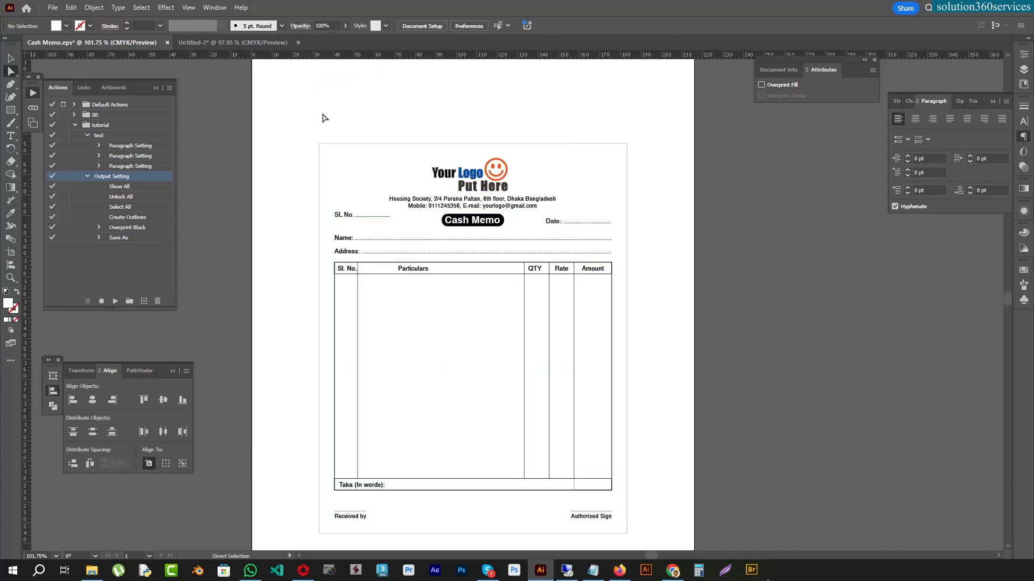
# - Lock the memo's outer border and hide the signature line above Authorised Sign
pyautogui.moveTo(323, 118); pyautogui.dragTo(350, 166)
pyautogui.click(350, 167)
pyautogui.moveTo(587, 533)
pyautogui.mouseDown()
pyautogui.moveTo(616, 512)
pyautogui.moveTo(663, 515)
pyautogui.mouseUp()
pyautogui.click(724, 416)
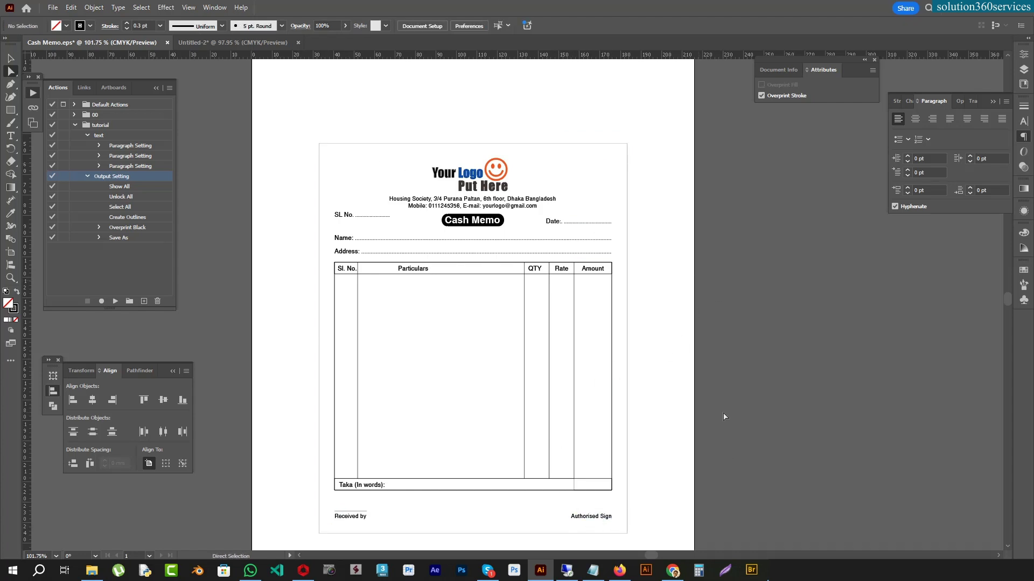
# - Replay the Output Setting action on the cash memo to unhide, unlock, outline, overprint black and save as EPS
pyautogui.scroll(-2, 692, 385)
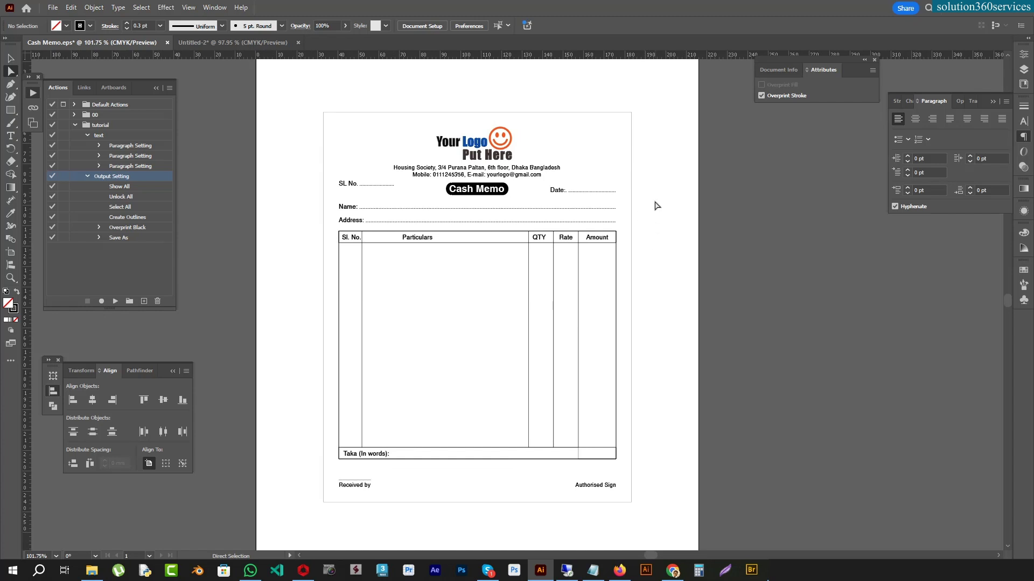
pyautogui.click(87, 177)
pyautogui.click(115, 301)
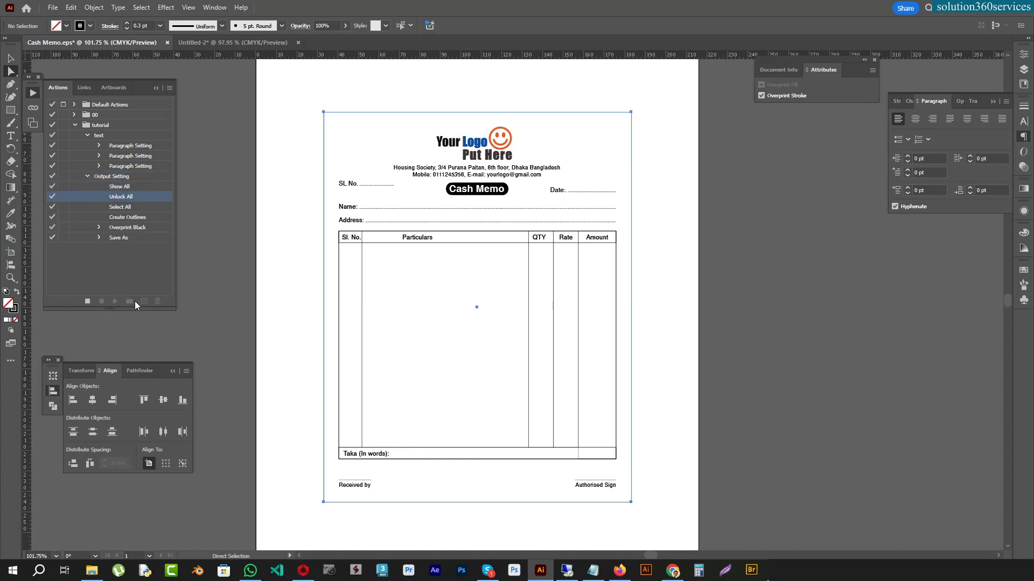
pyautogui.click(701, 372)
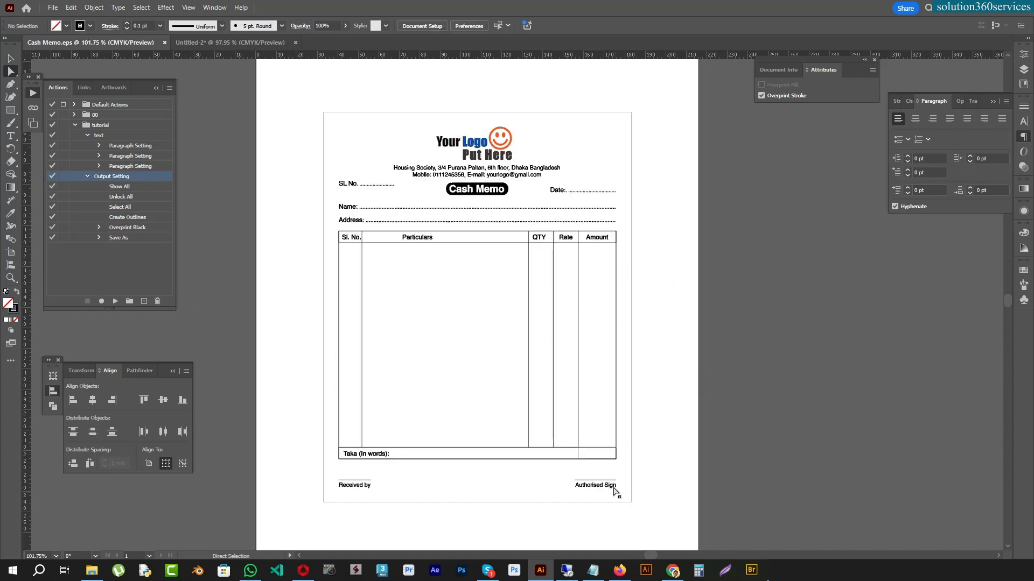
# - Select the signature line, the address lettering and all the memo artwork to inspect the outlines and overprint attributes
pyautogui.click(612, 480)
pyautogui.moveTo(312, 82); pyautogui.dragTo(353, 146)
pyautogui.moveTo(298, 84); pyautogui.dragTo(641, 512)
pyautogui.click(641, 511)
pyautogui.click(526, 169)
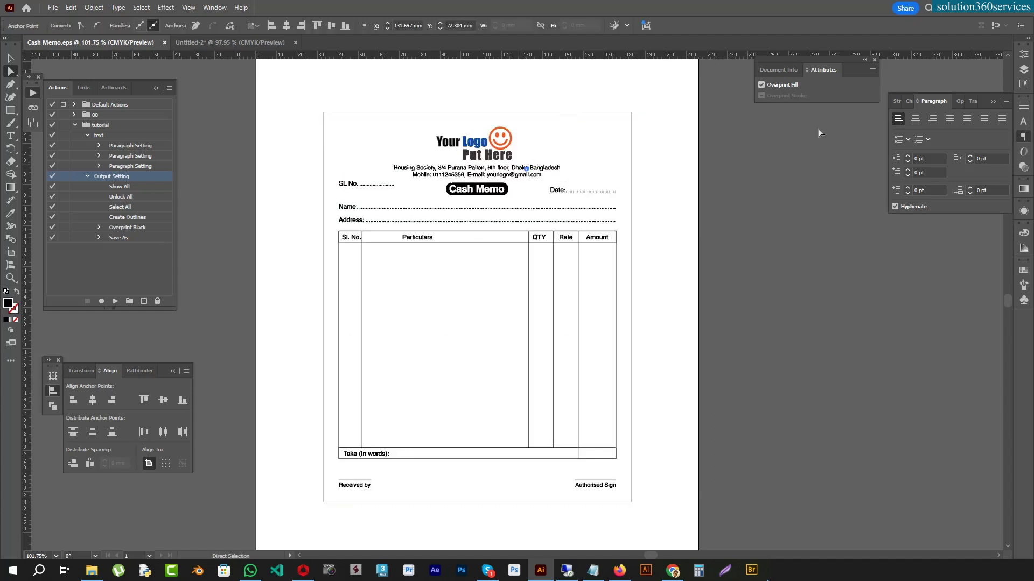
pyautogui.click(552, 161)
pyautogui.moveTo(289, 105); pyautogui.dragTo(640, 516)
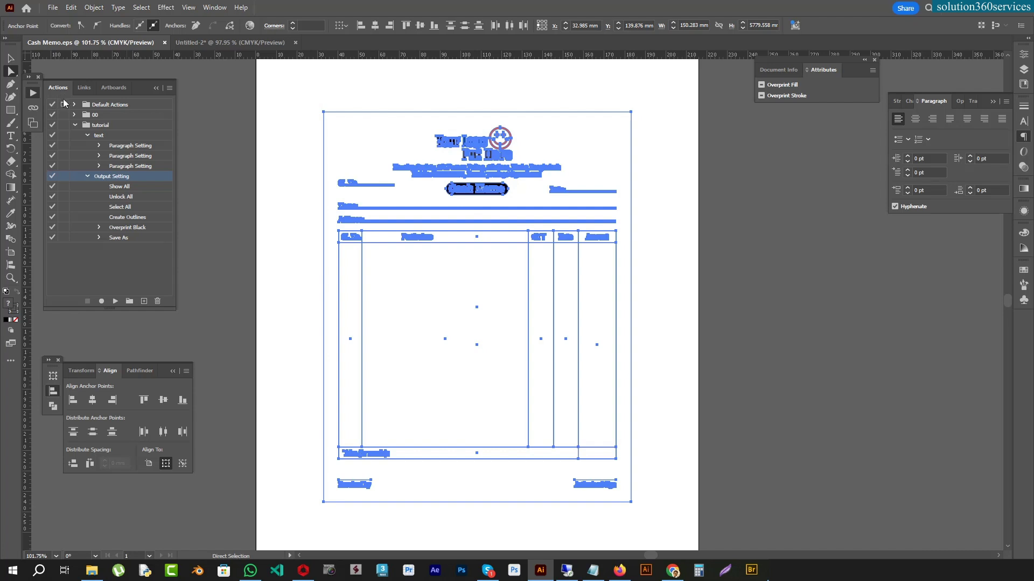
# - Collapse the tutorial action set, hide and reshow the Actions panel, and deselect the memo artwork
pyautogui.click(75, 125)
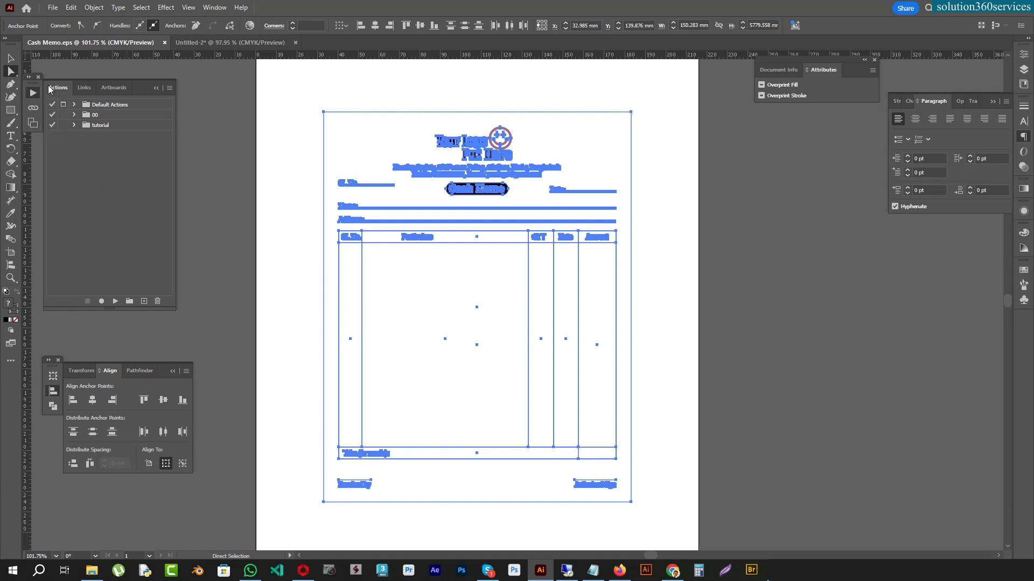
pyautogui.click(220, 7)
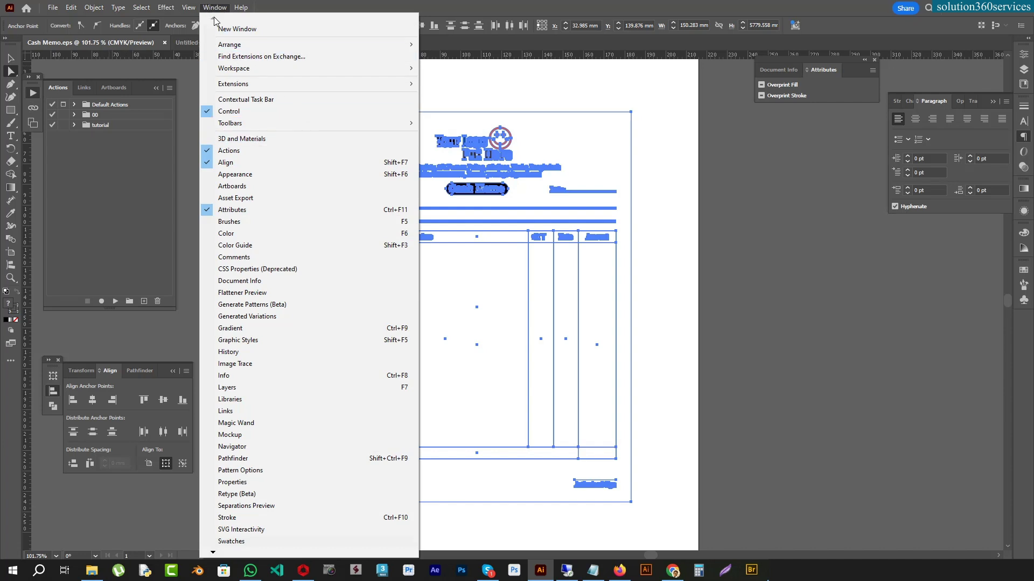
pyautogui.click(228, 152)
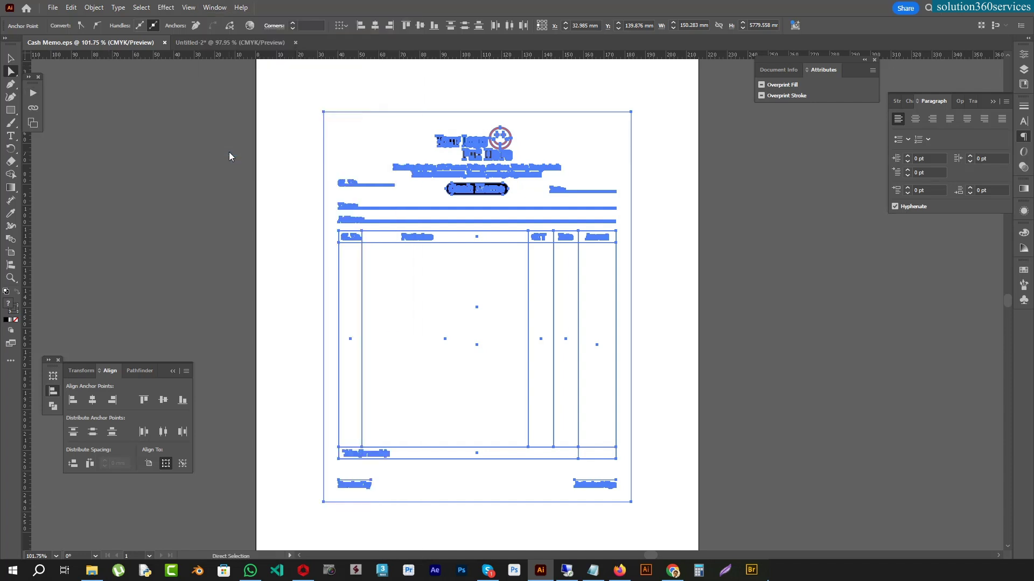
pyautogui.click(214, 8)
pyautogui.click(244, 155)
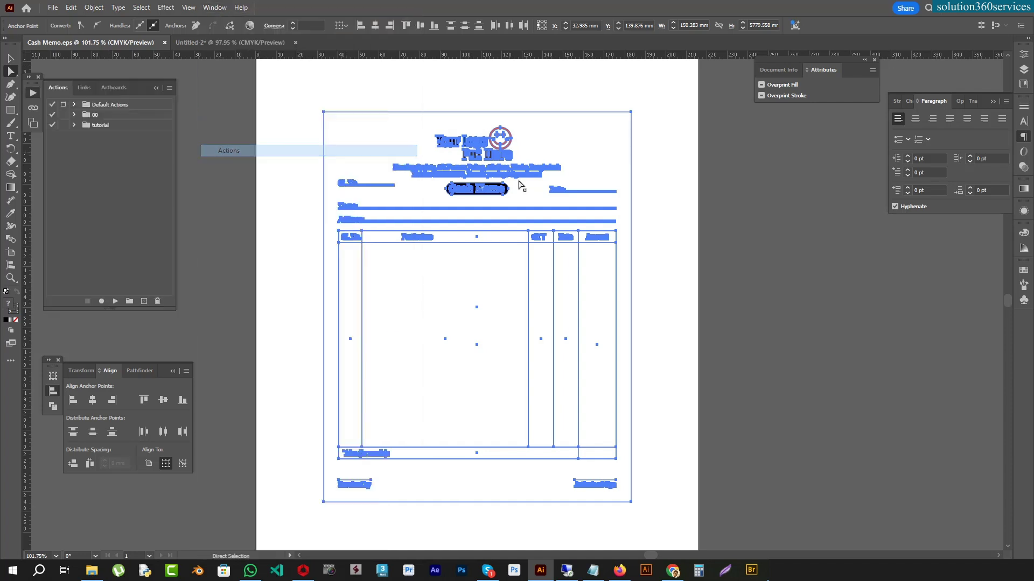
pyautogui.click(558, 146)
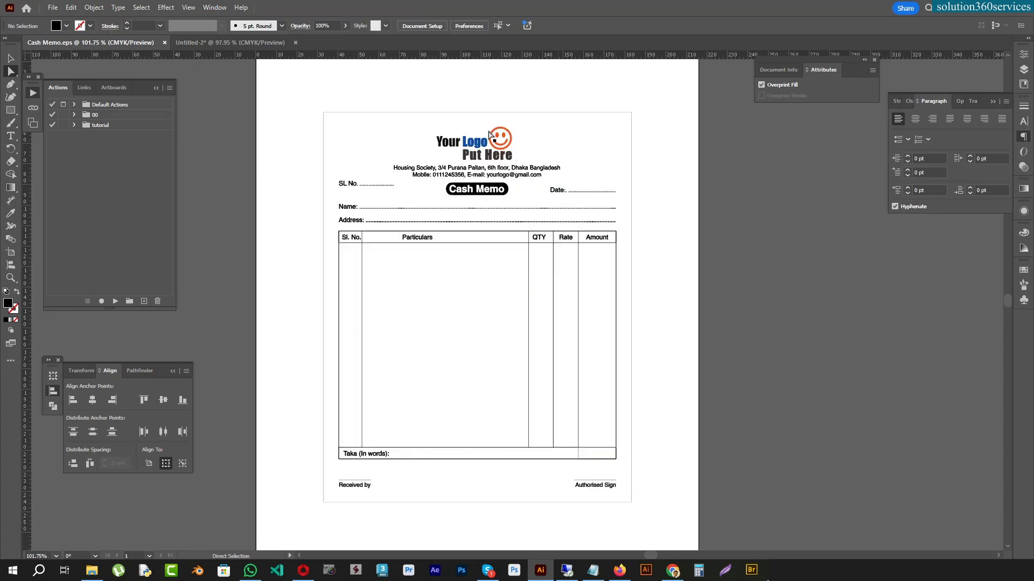
# - Switch to Firefox, open the English step-by-step page for Photoshop Actions Part 01, and view its Actions panel overview
pyautogui.click(620, 575)
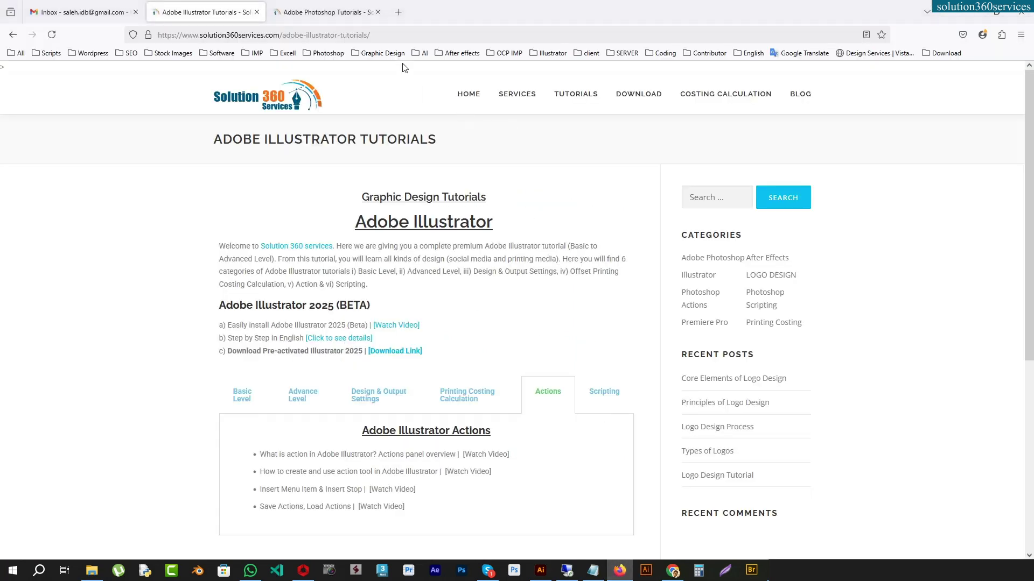
pyautogui.click(323, 12)
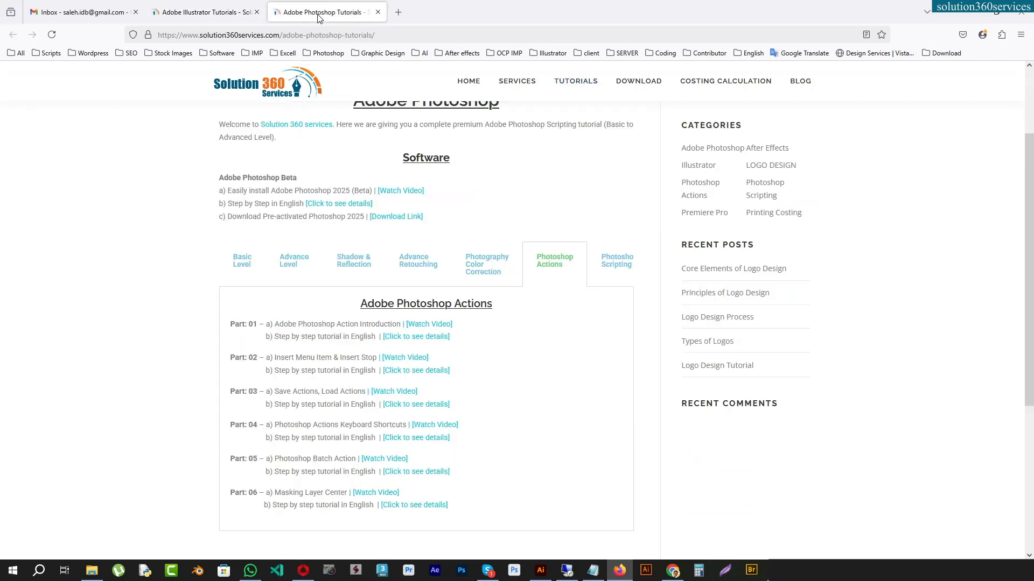
pyautogui.middleClick(434, 339)
pyautogui.click(410, 7)
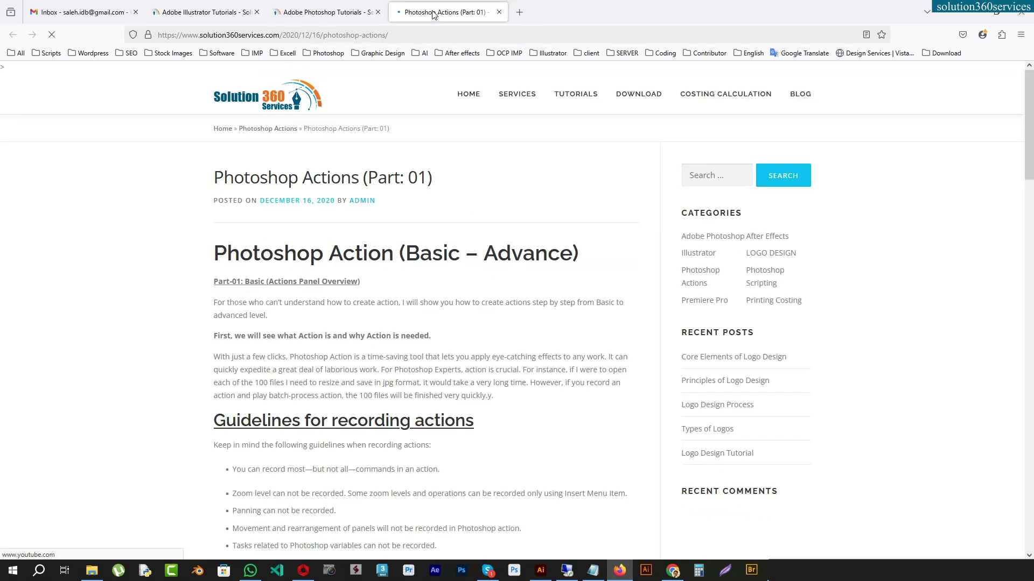
pyautogui.scroll(-6, 532, 300)
pyautogui.scroll(-3, 531, 303)
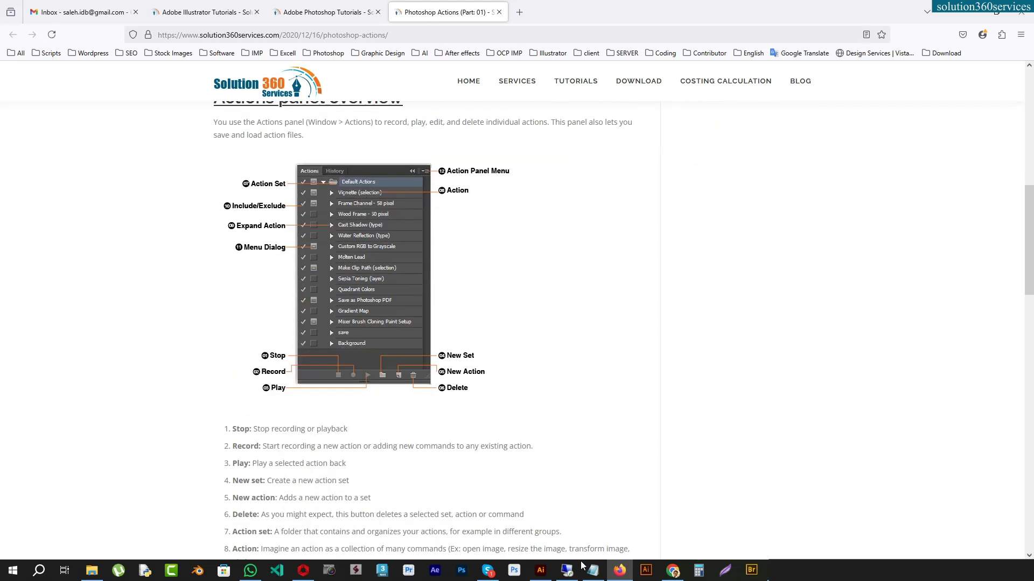
# - Switch to Illustrator and expand the tutorial action set to list its text and Output Setting actions
pyautogui.click(541, 571)
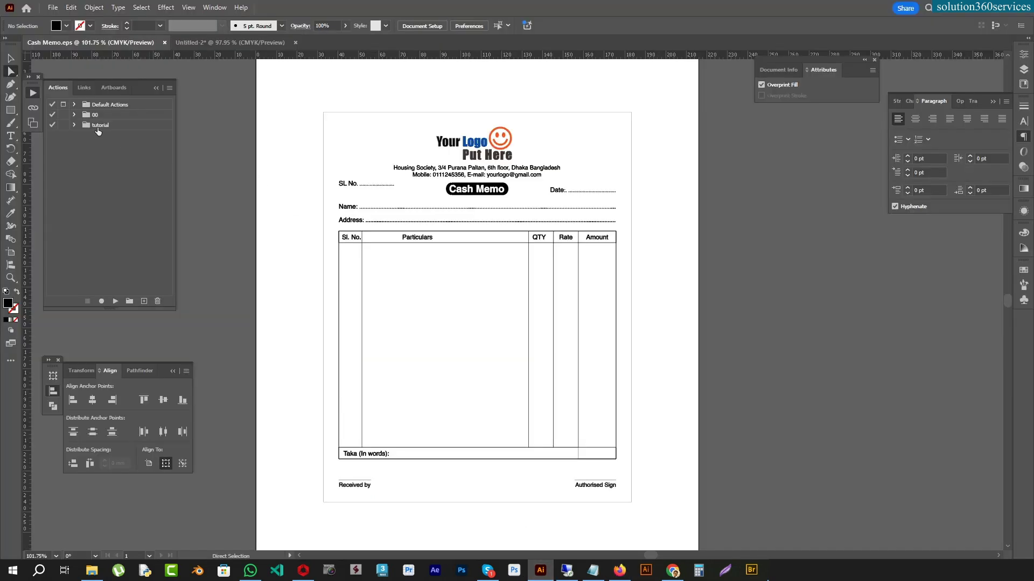
pyautogui.click(97, 128)
pyautogui.click(74, 124)
pyautogui.click(87, 135)
pyautogui.click(87, 146)
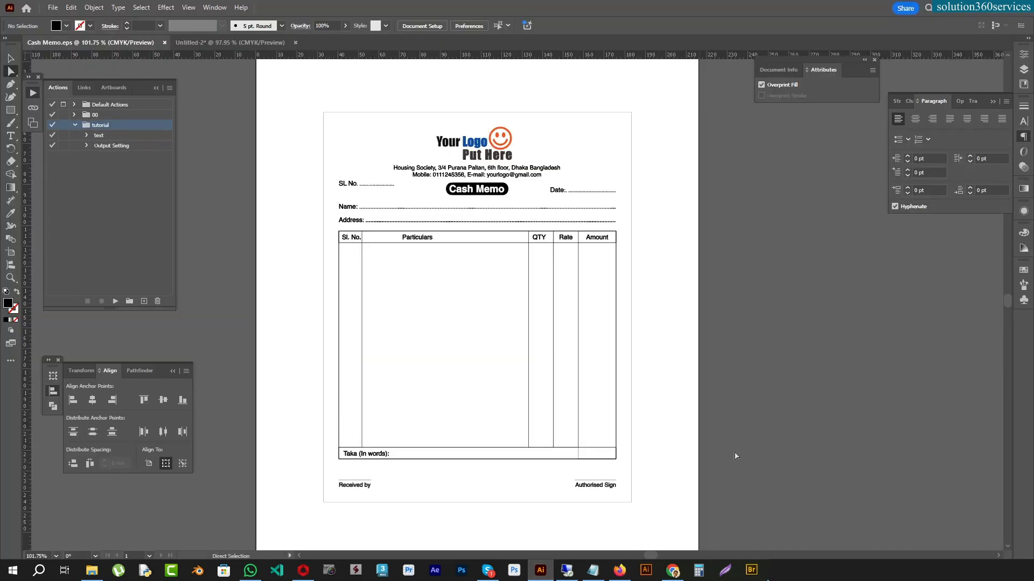
# - Switch back to Firefox and examine the Include/Exclude checkmarks in the Actions panel overview diagram
pyautogui.click(673, 571)
pyautogui.click(673, 574)
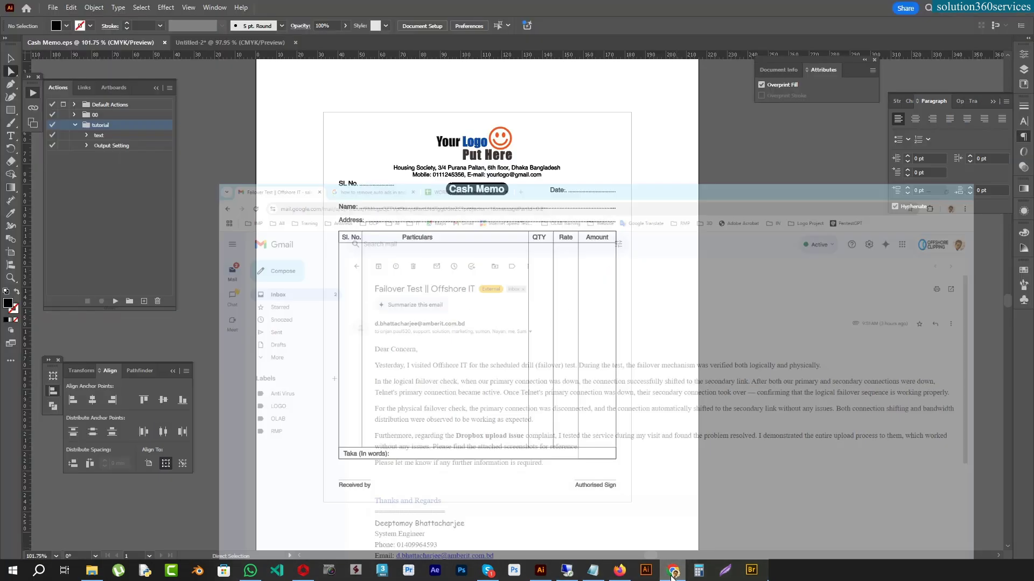
pyautogui.click(619, 572)
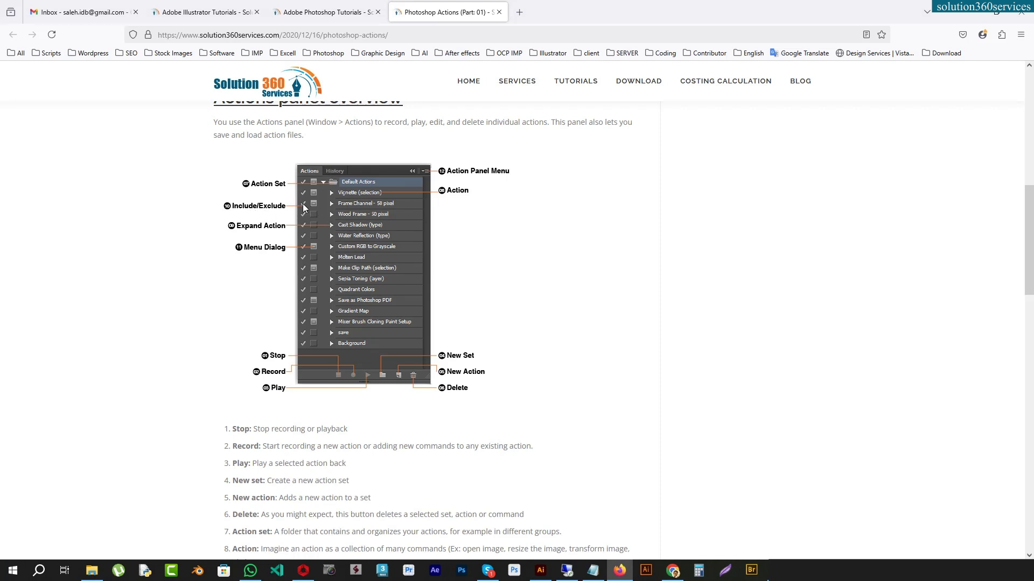
# - Return to Illustrator, expand the Output Setting action and exclude its Unlock All command from playback
pyautogui.click(541, 566)
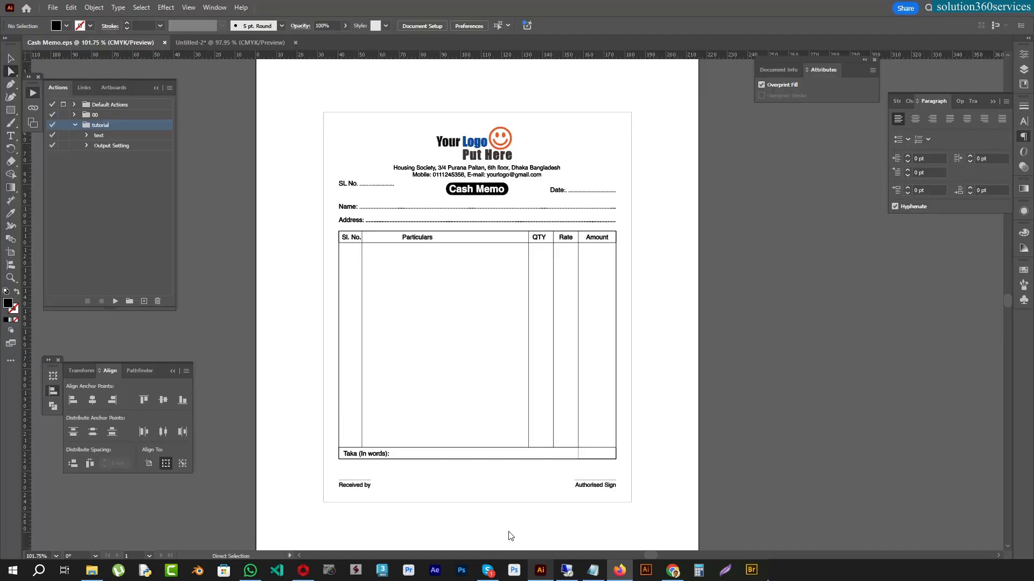
pyautogui.click(53, 125)
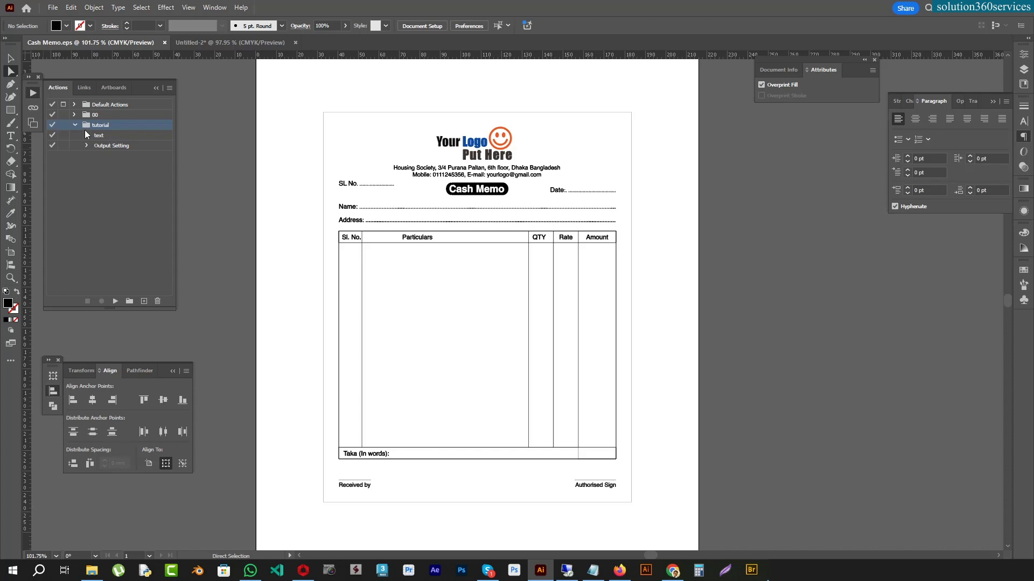
pyautogui.click(87, 145)
pyautogui.click(53, 167)
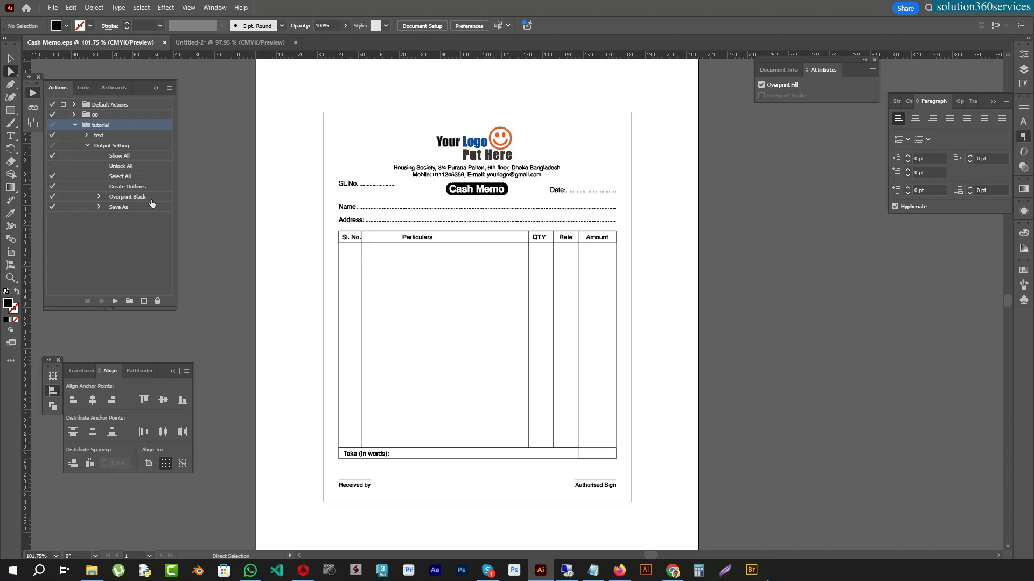
# - Play the Output Setting action on the cash memo and stop it at the Create Outlines command
pyautogui.click(117, 147)
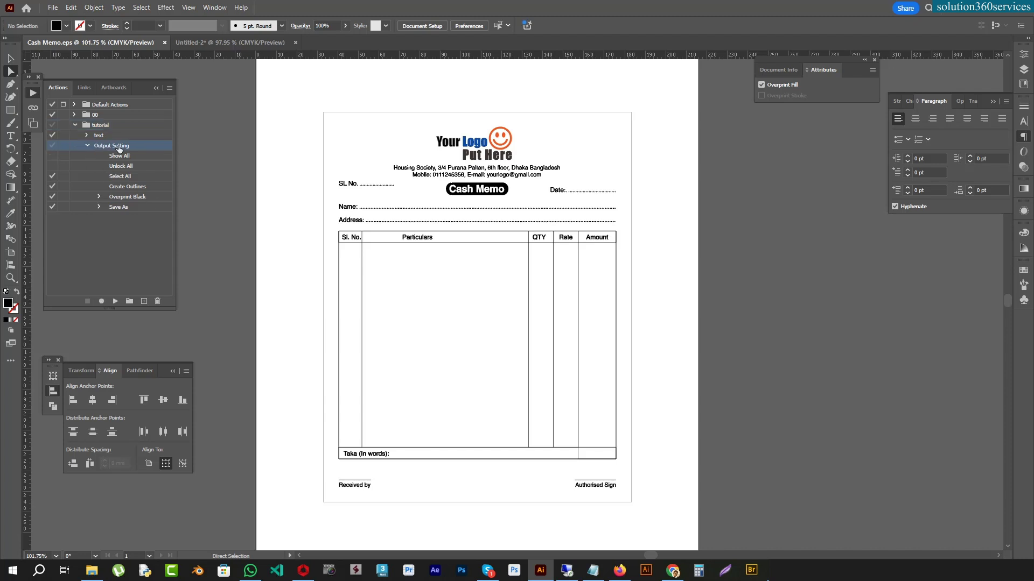
pyautogui.click(116, 301)
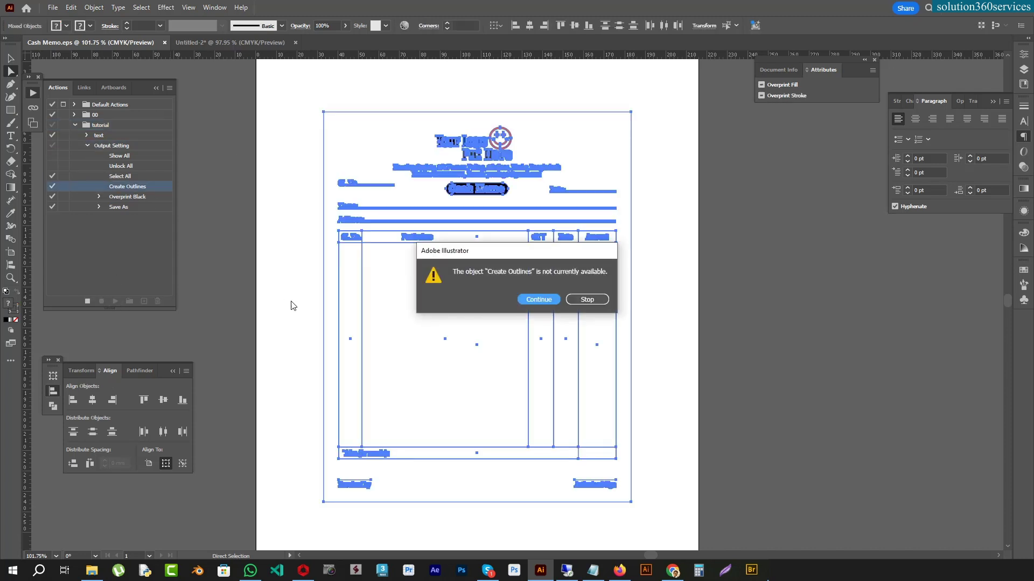
pyautogui.click(583, 301)
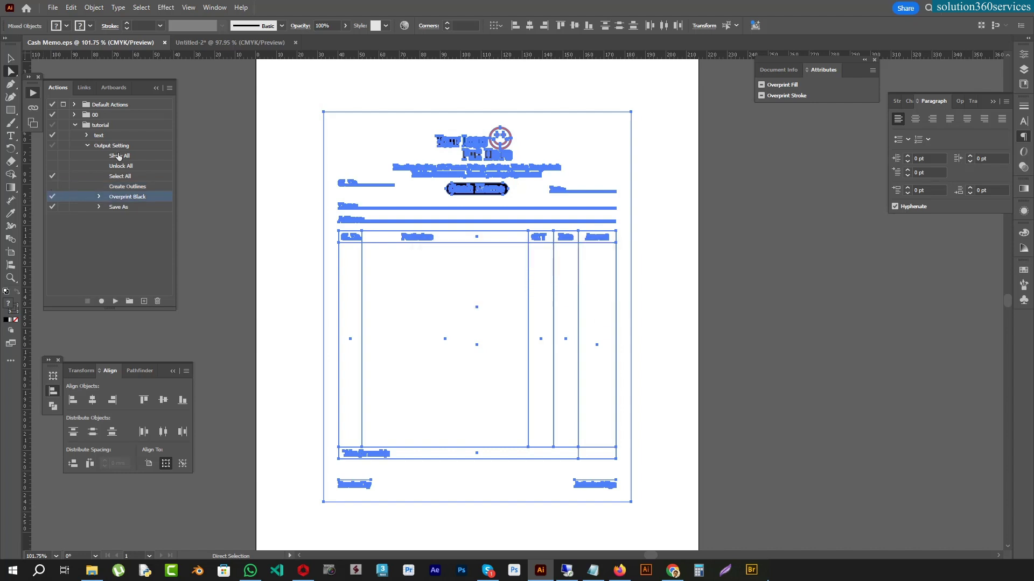
# - Replay the Output Setting action with Show All, Unlock All and Create Outlines excluded, and deselect the memo artwork
pyautogui.click(111, 147)
pyautogui.click(116, 301)
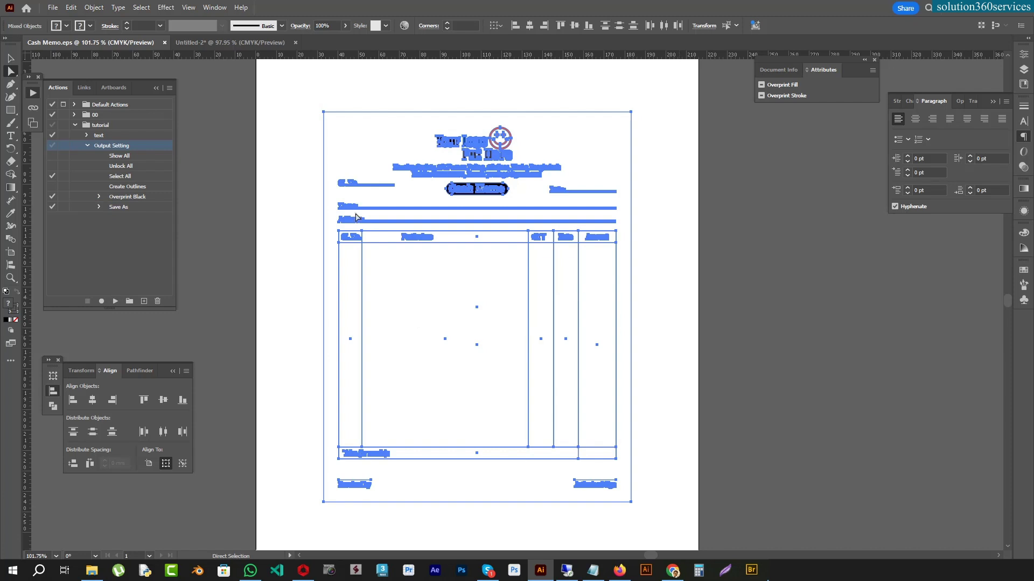
pyautogui.click(226, 154)
# - Include Unlock All, Create Outlines and Show All in the Output Setting action again and leave that action selected
pyautogui.click(53, 166)
pyautogui.click(52, 187)
pyautogui.click(53, 155)
pyautogui.click(53, 155)
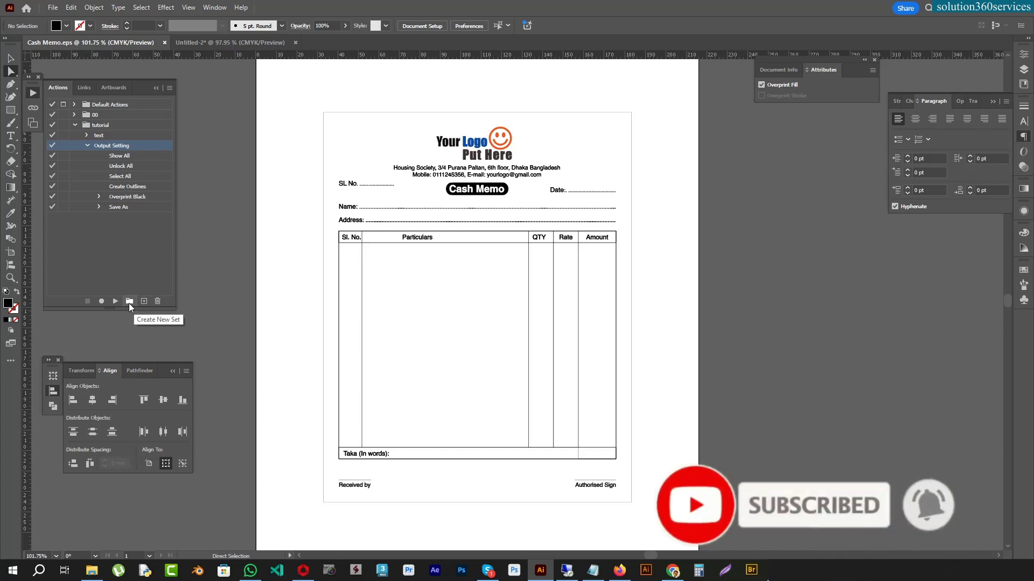
pyautogui.click(99, 126)
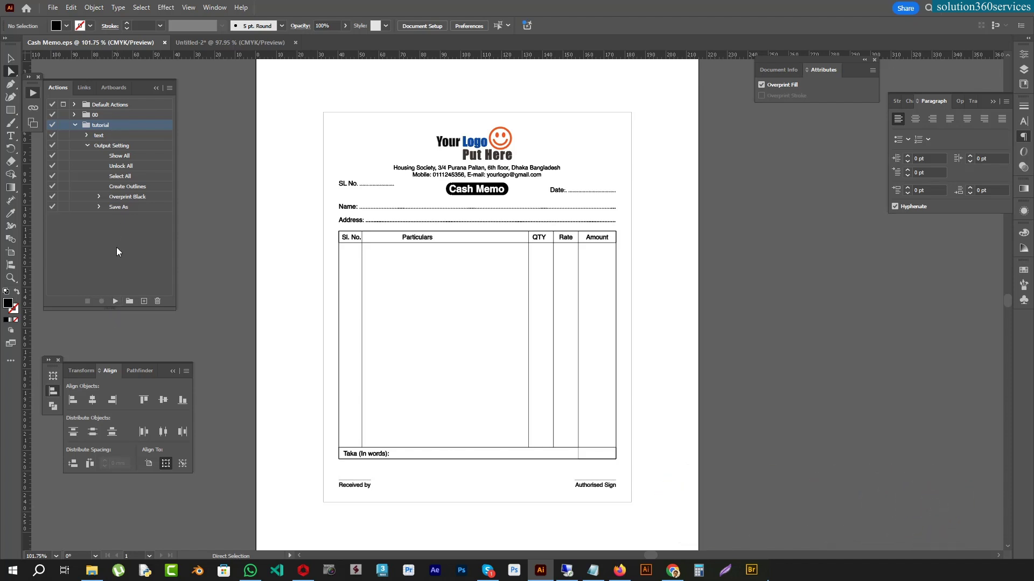
pyautogui.click(108, 149)
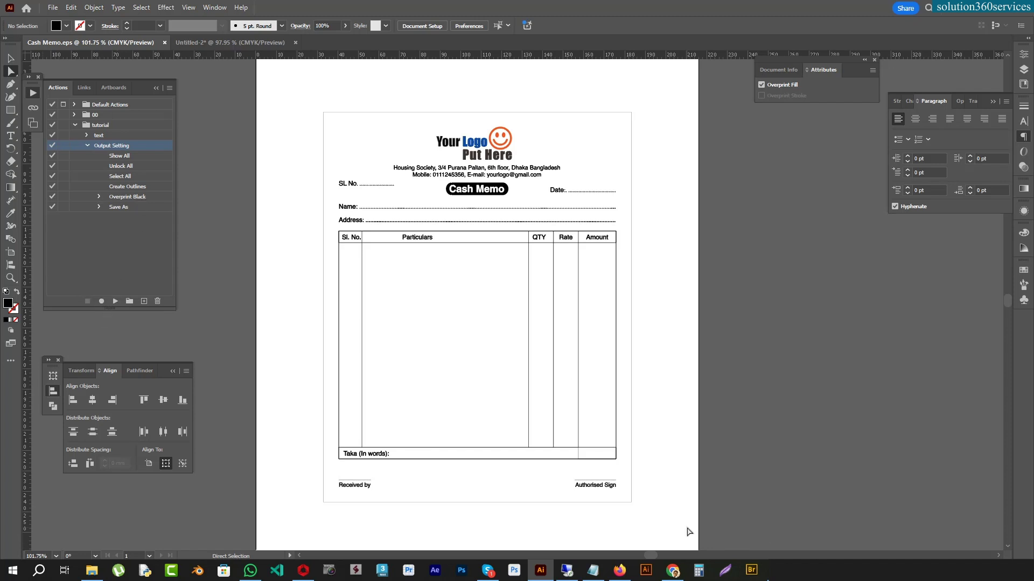
# - Switch to Firefox and examine the Actions panel overview diagram and the numbered explanations of its controls
pyautogui.click(620, 571)
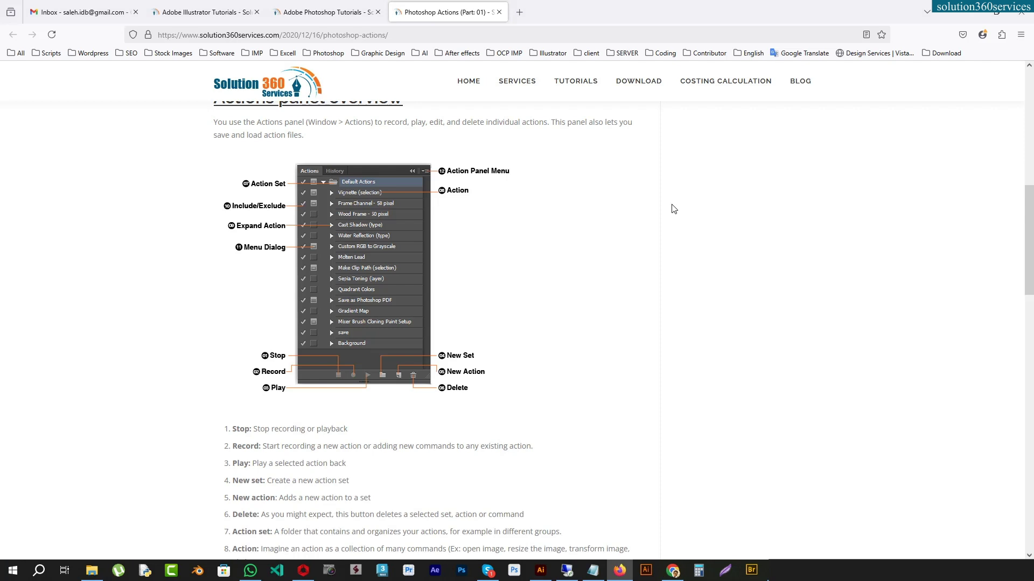
pyautogui.scroll(-2, 290, 253)
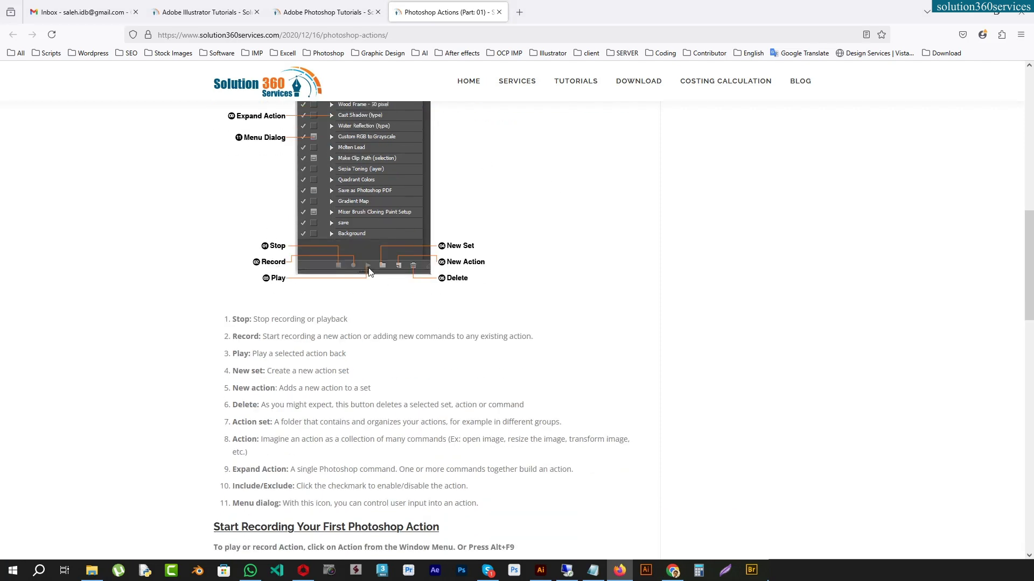
pyautogui.scroll(4, 384, 218)
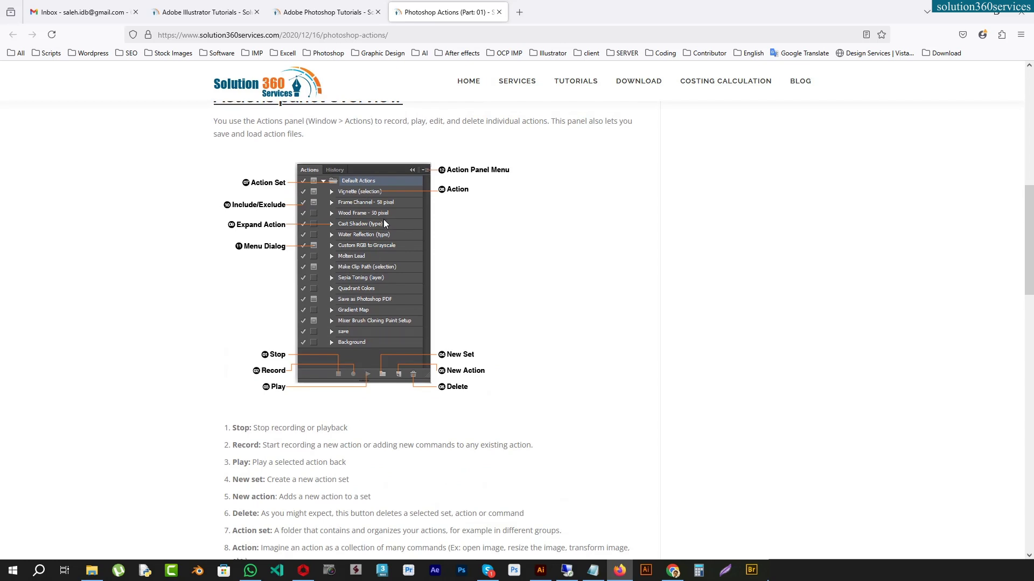
pyautogui.scroll(-5, 383, 218)
pyautogui.scroll(-4, 384, 219)
pyautogui.scroll(5, 383, 218)
pyautogui.scroll(-4, 384, 219)
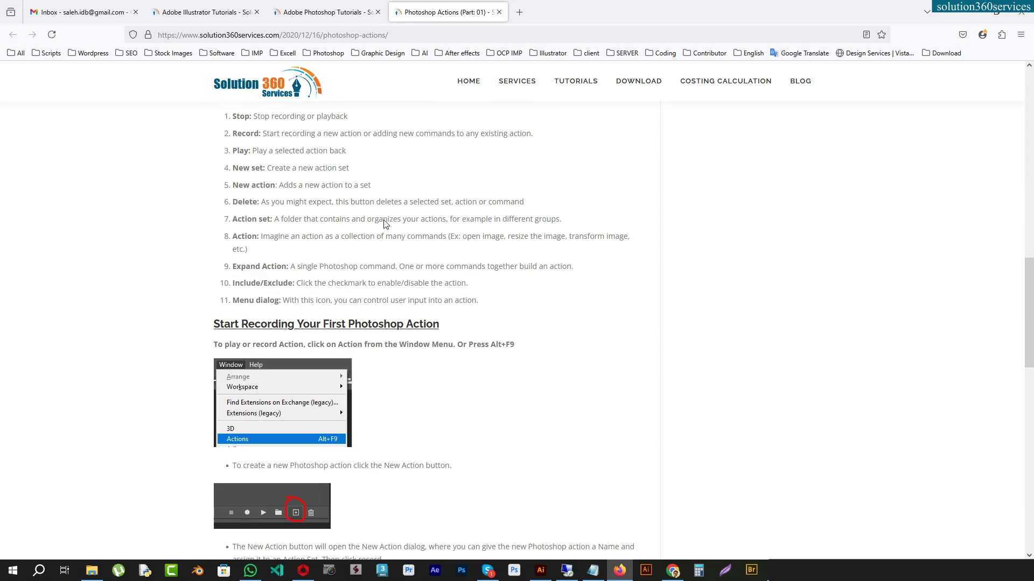
pyautogui.scroll(-4, 384, 220)
pyautogui.scroll(15, 384, 219)
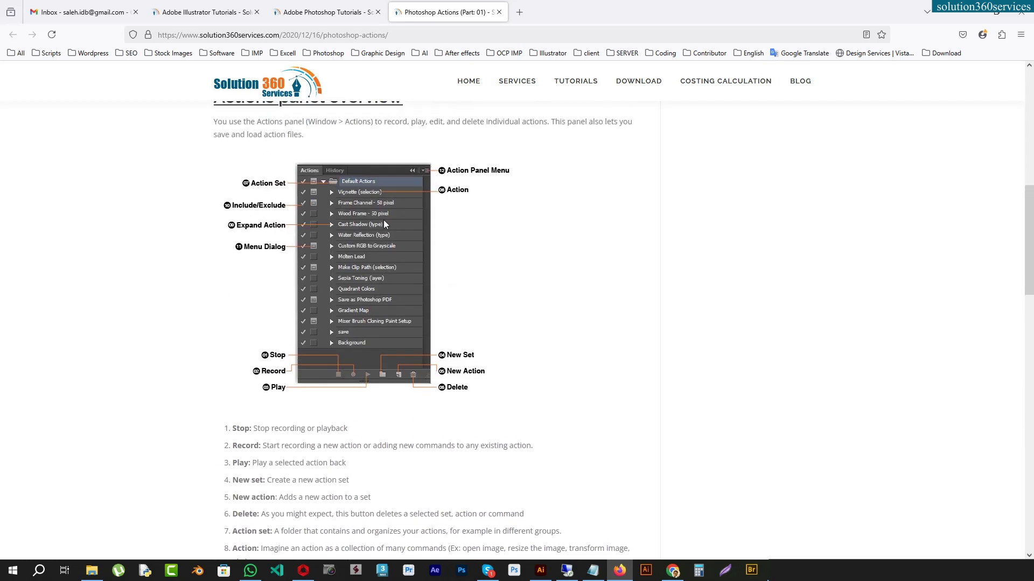
pyautogui.scroll(-8, 385, 222)
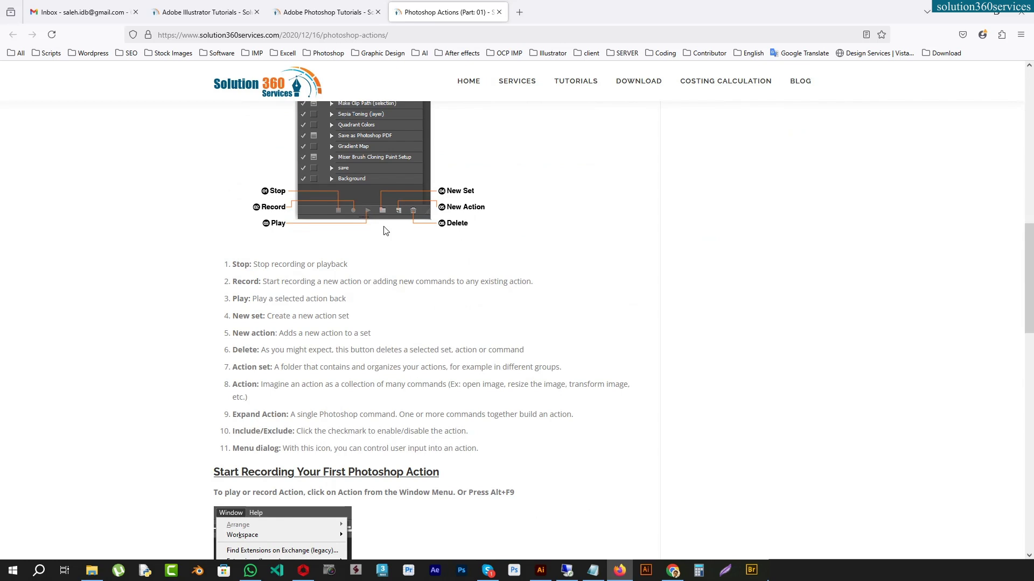
pyautogui.scroll(-2, 385, 230)
pyautogui.scroll(2, 384, 231)
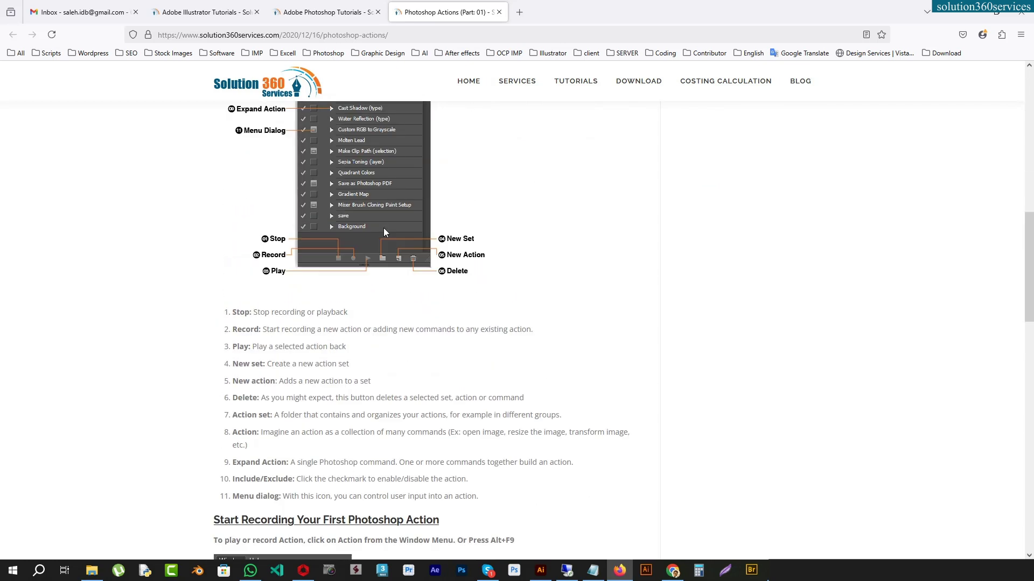
pyautogui.scroll(1, 384, 231)
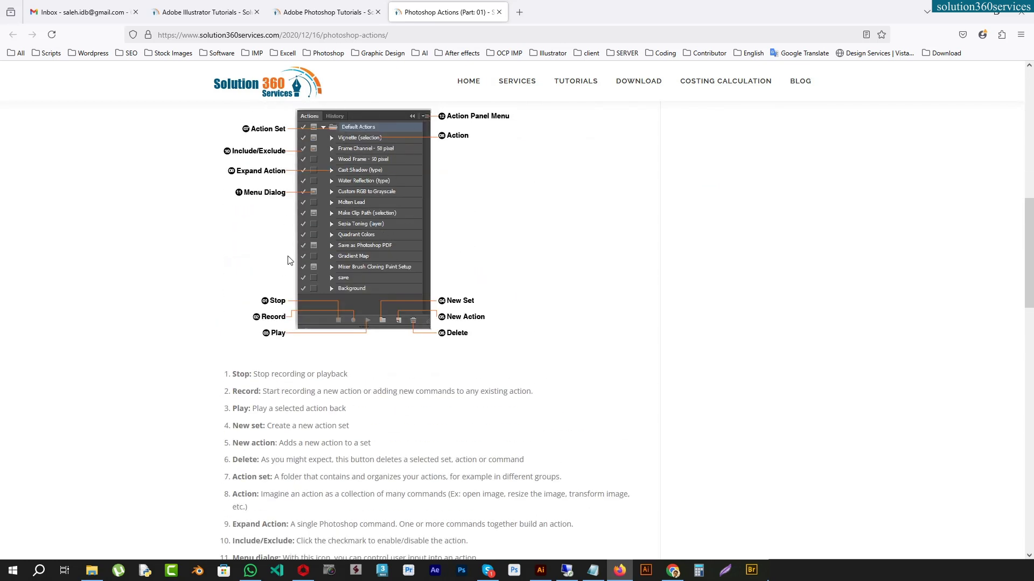
pyautogui.scroll(-1, 360, 386)
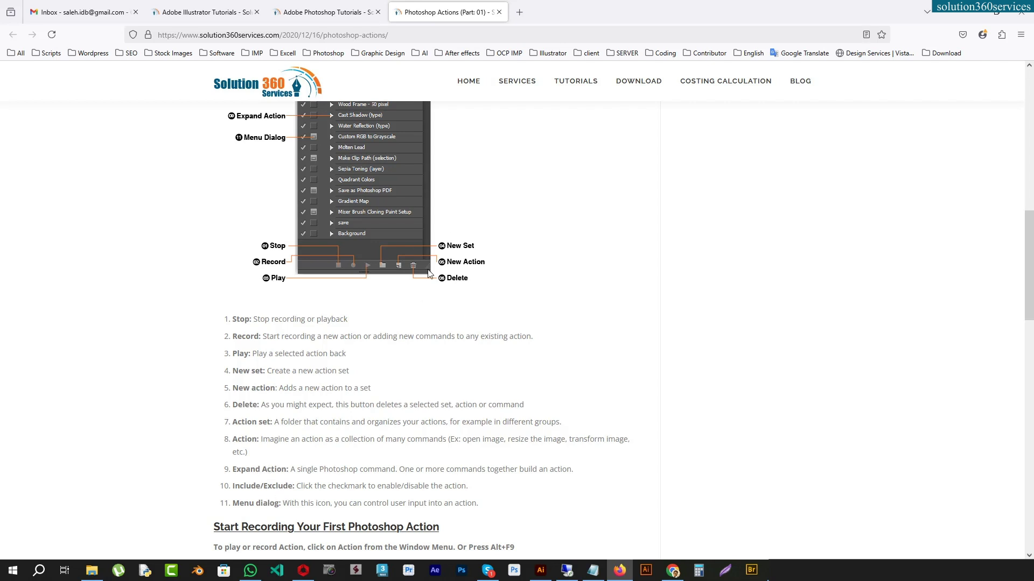
pyautogui.scroll(2, 430, 274)
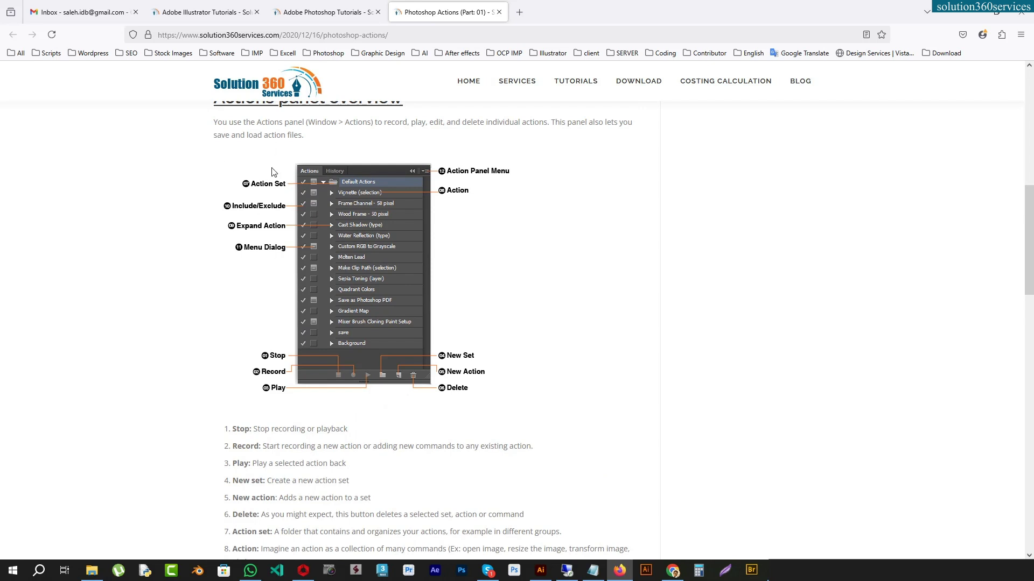
pyautogui.scroll(1, 533, 215)
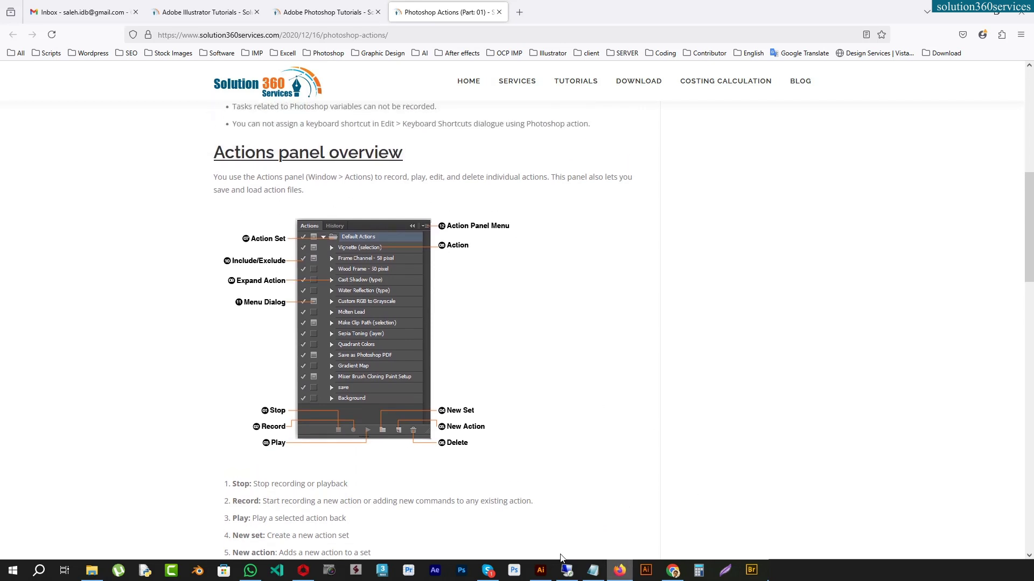
# - Switch to Illustrator and collapse the tutorial action set
pyautogui.click(540, 571)
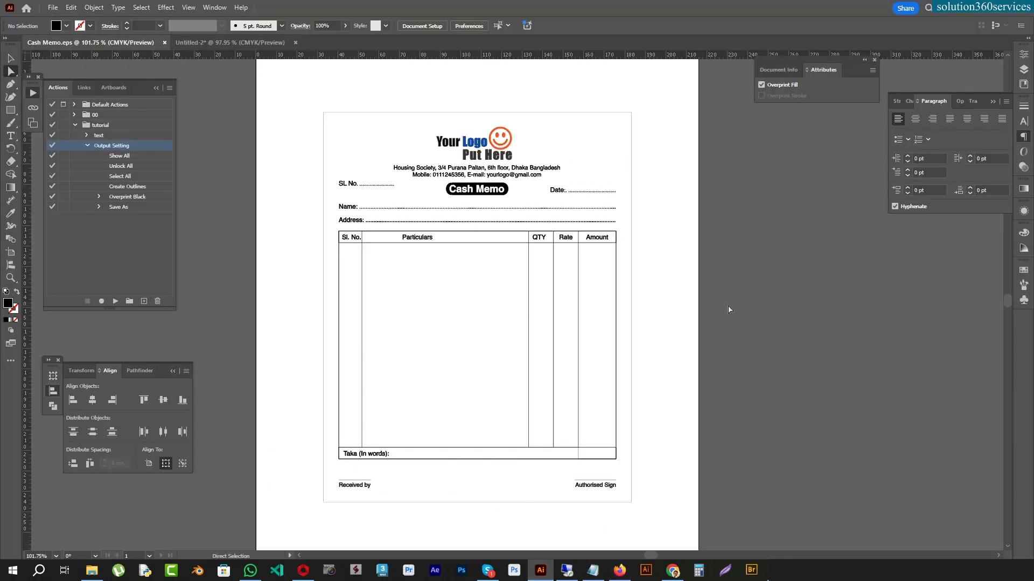
pyautogui.click(75, 125)
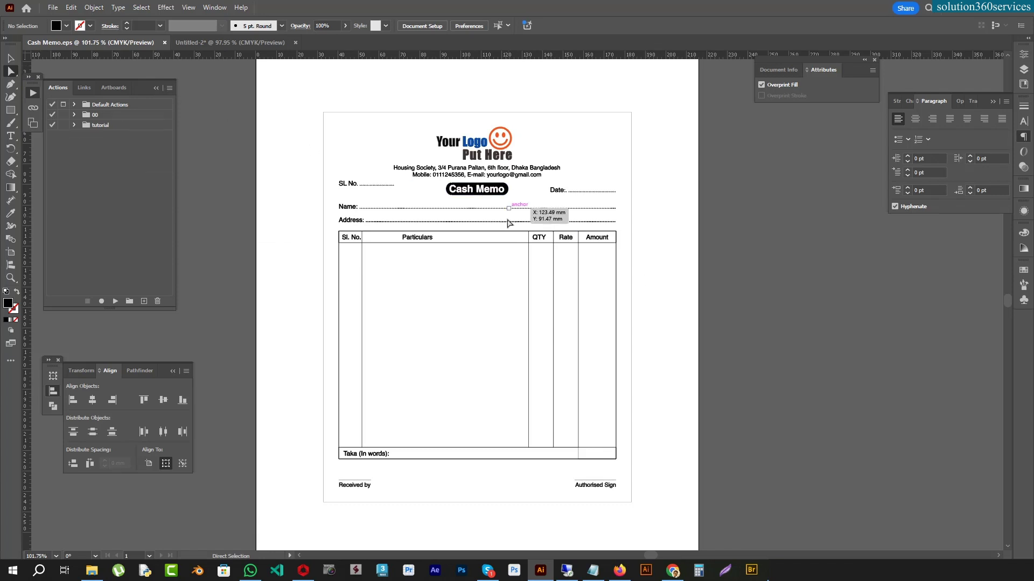
# - Switch to Firefox, show the Adobe Illustrator Tutorials page, and highlight the four lessons listed under Adobe Illustrator Actions
pyautogui.click(619, 572)
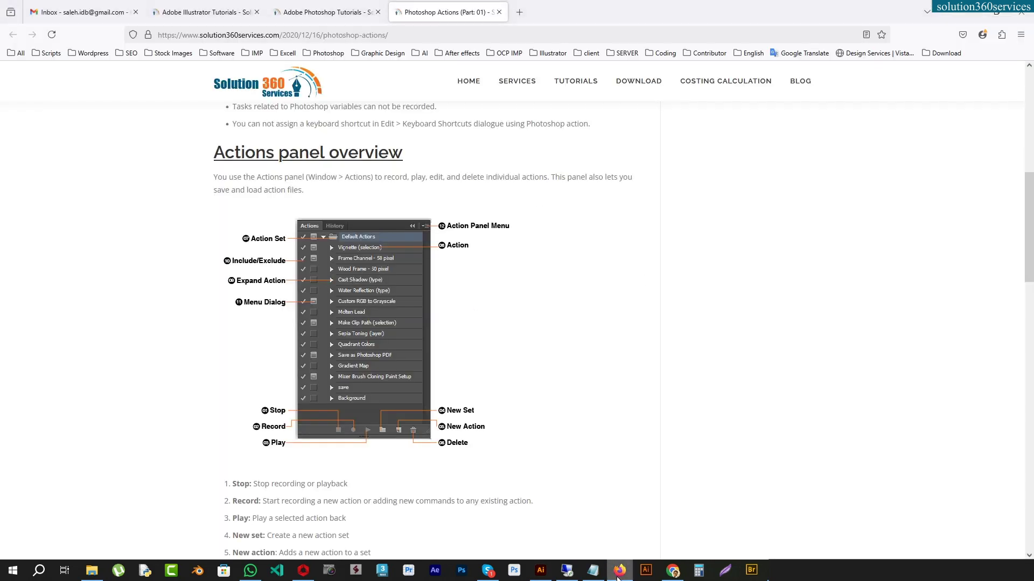
pyautogui.click(212, 11)
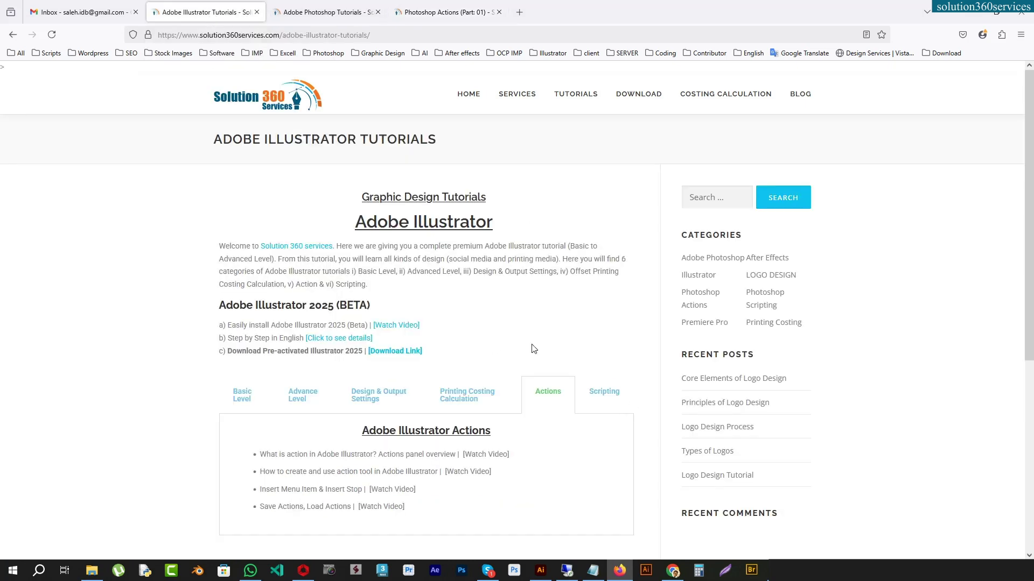
pyautogui.scroll(-2, 285, 402)
pyautogui.moveTo(286, 398); pyautogui.dragTo(421, 407)
pyautogui.click(262, 343)
pyautogui.click(267, 351)
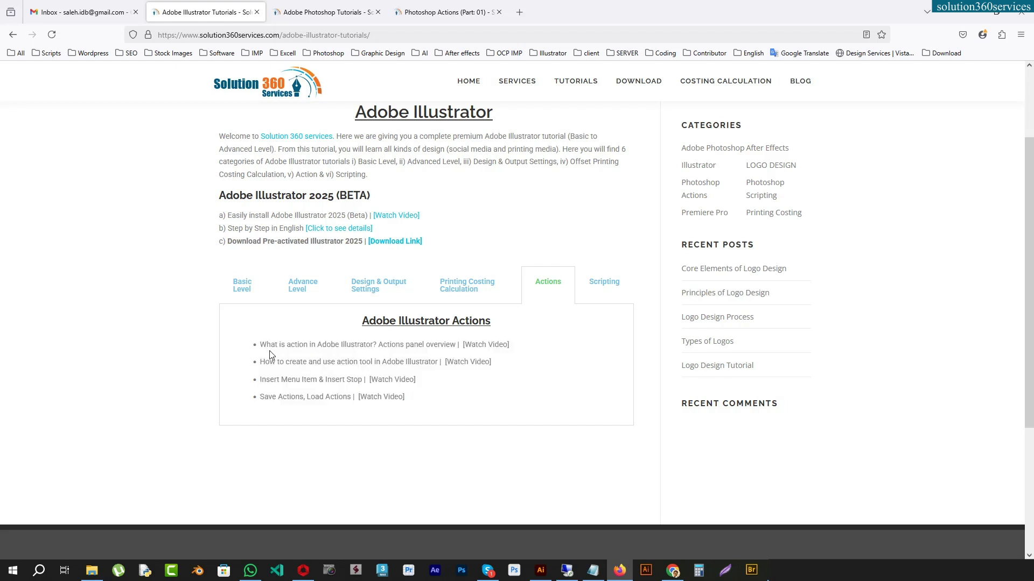
pyautogui.moveTo(259, 345); pyautogui.dragTo(410, 406)
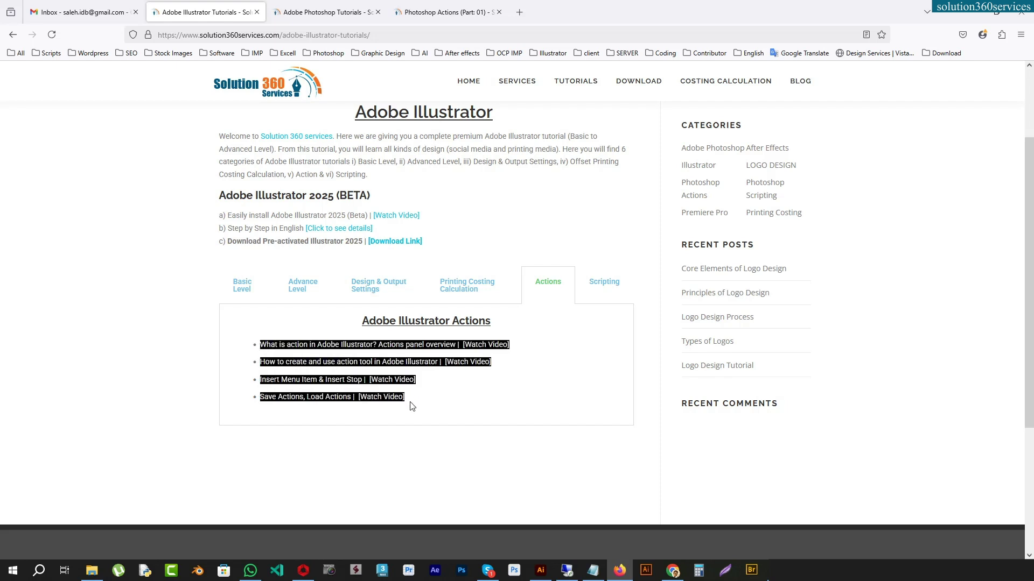
# - Clear the lesson list selection and highlight parts of the titles on creating actions and Insert Menu Item & Insert Stop
pyautogui.click(337, 377)
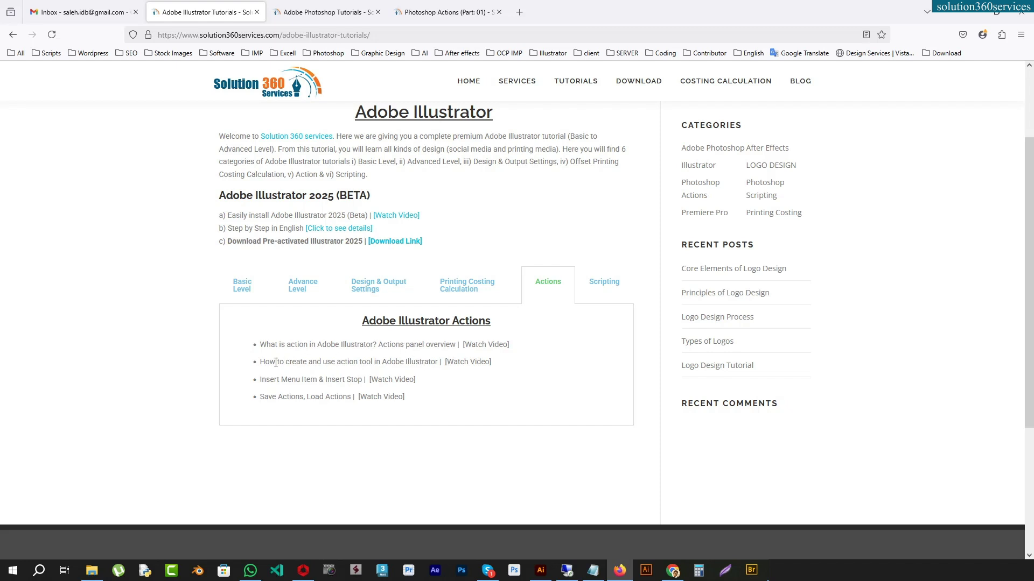
pyautogui.moveTo(275, 362); pyautogui.dragTo(378, 362)
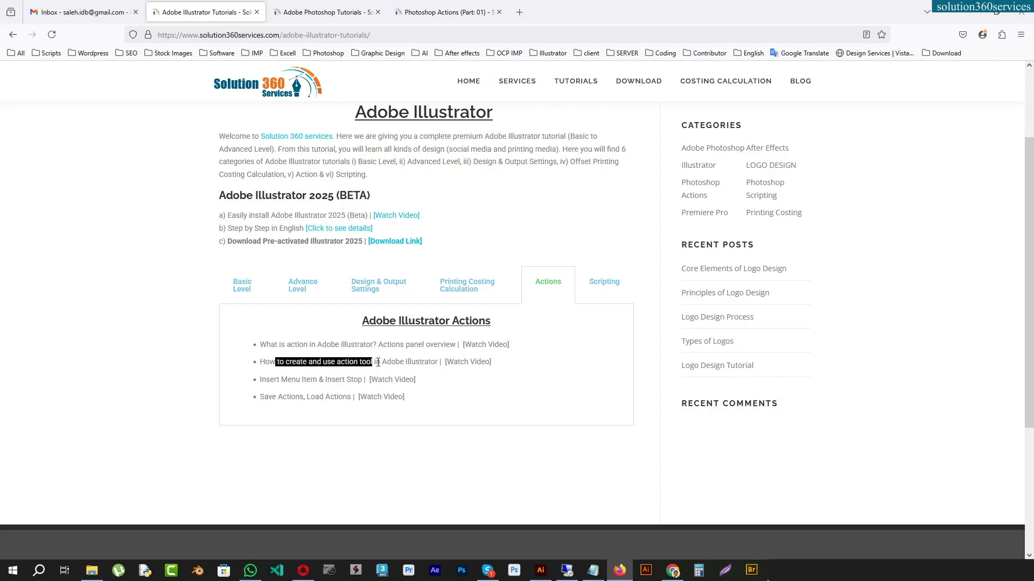
pyautogui.click(417, 364)
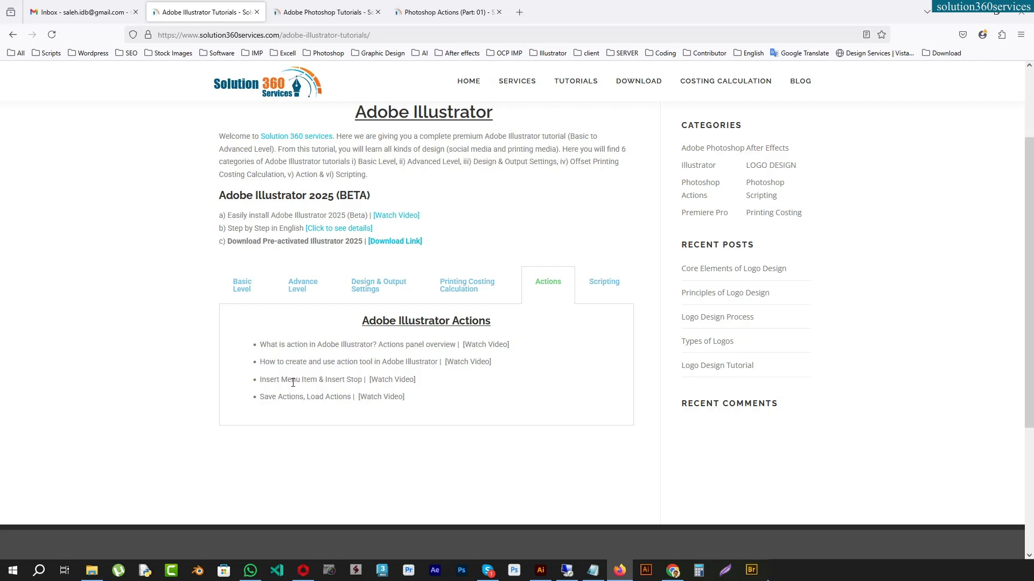
pyautogui.moveTo(281, 381); pyautogui.dragTo(311, 381)
# - Switch to Illustrator and review the commands in the Actions panel's options menu without choosing any
pyautogui.click(540, 570)
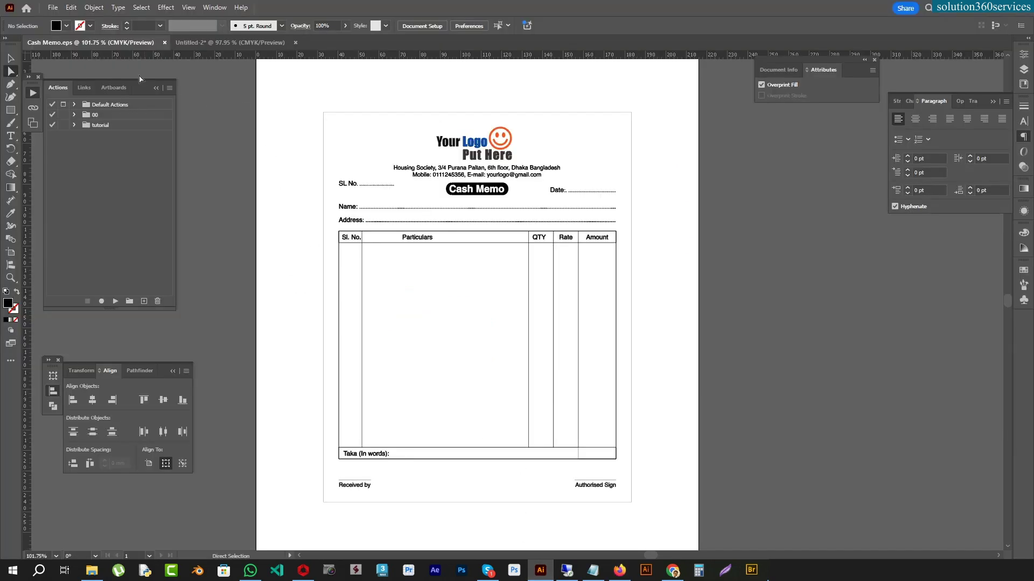
pyautogui.click(169, 88)
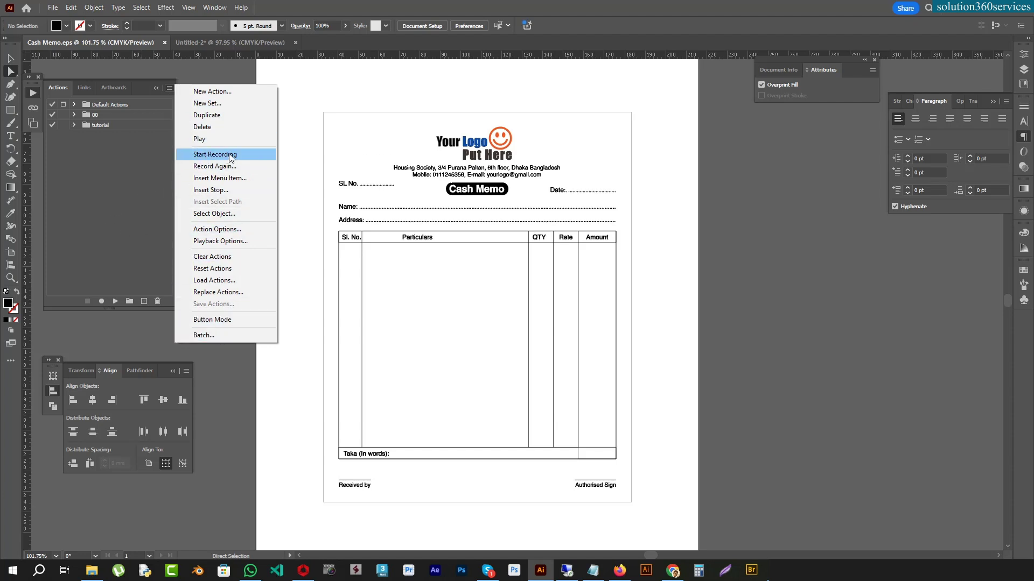
pyautogui.click(172, 110)
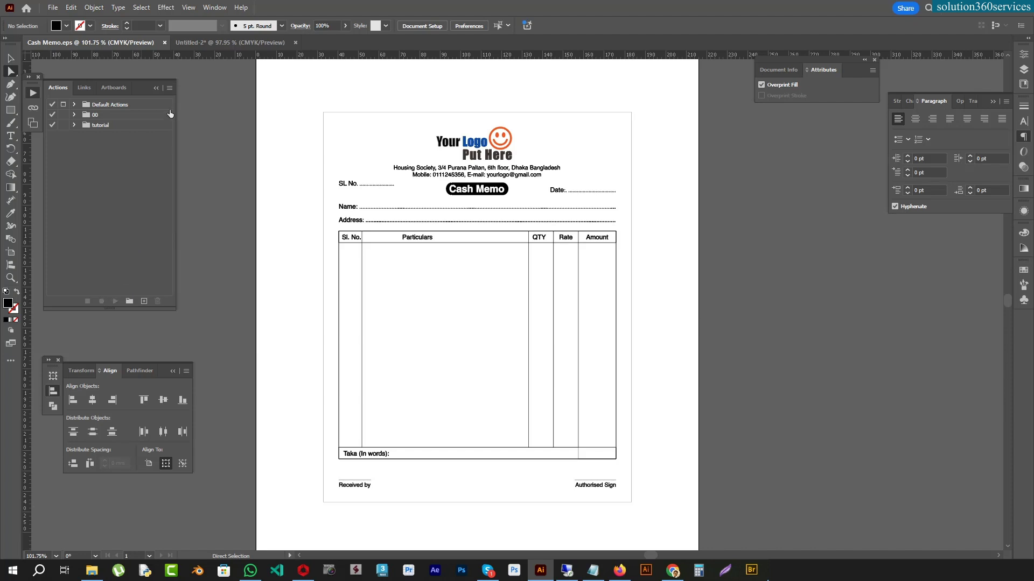
# - Return to Firefox and highlight the lesson on creating and using the action tool, followed by the Actions panel overview lesson title
pyautogui.click(540, 570)
pyautogui.click(323, 362)
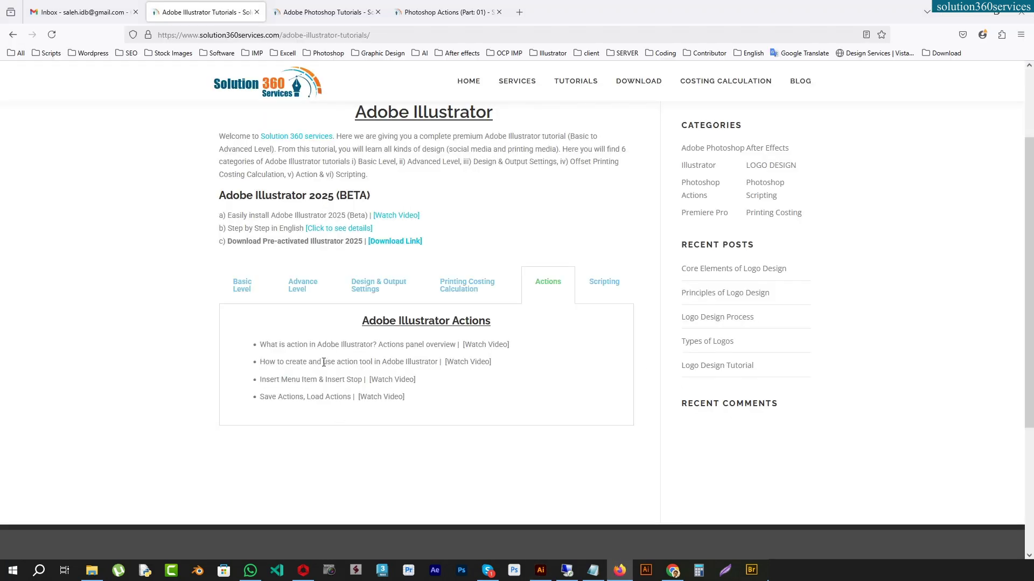
pyautogui.moveTo(271, 362); pyautogui.dragTo(498, 369)
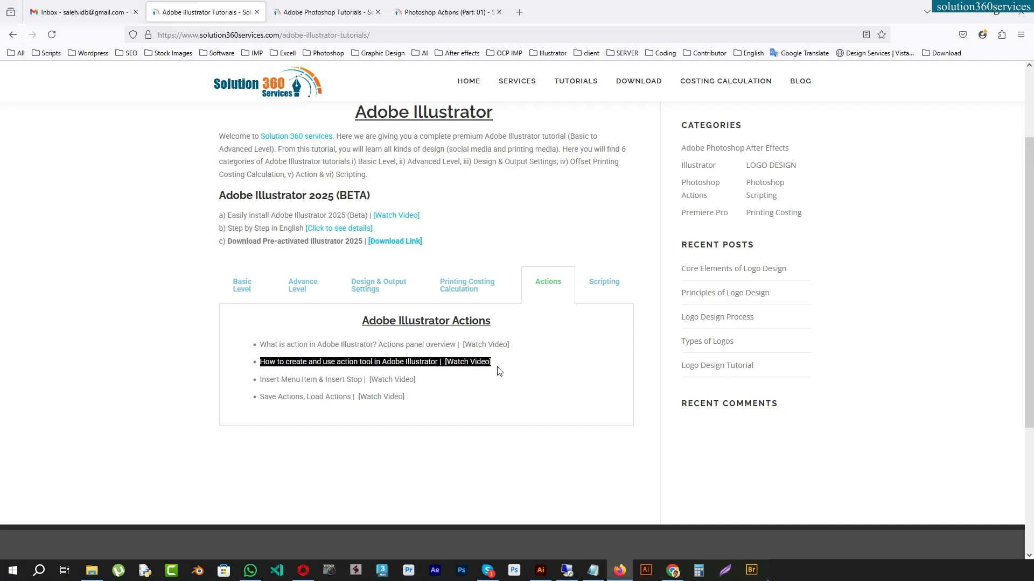
pyautogui.moveTo(286, 344); pyautogui.dragTo(447, 355)
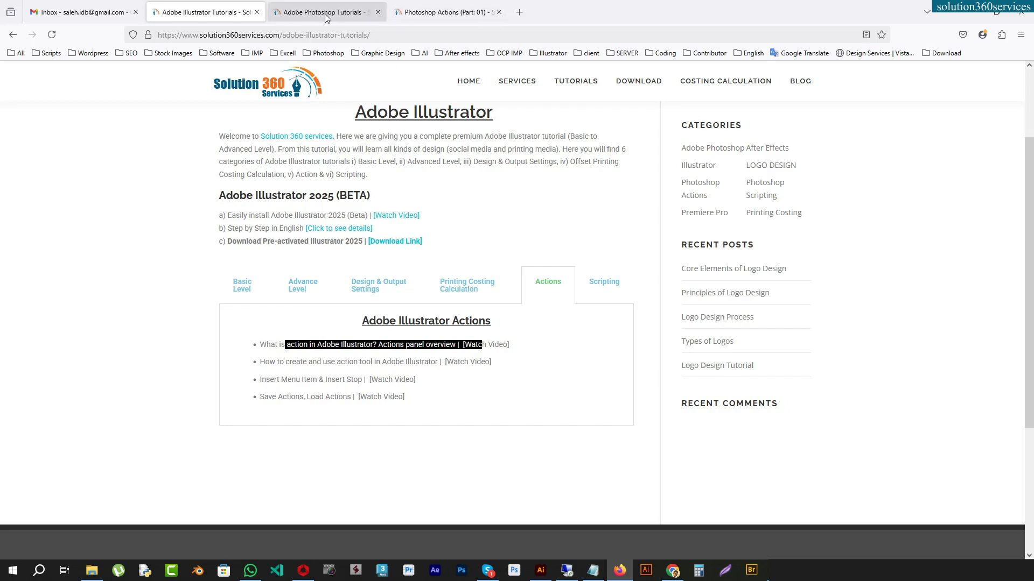
# - Show the Photoshop Actions (Part: 01) article and examine its panel explanations, New Action recording instructions and guidelines for recording actions
pyautogui.click(436, 9)
pyautogui.scroll(-5, 387, 410)
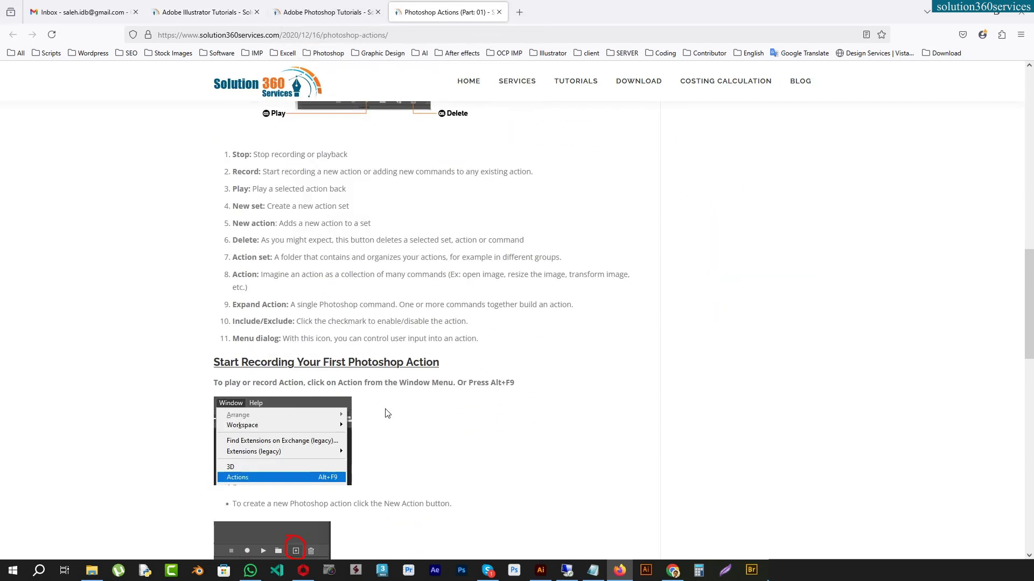
pyautogui.scroll(-8, 387, 413)
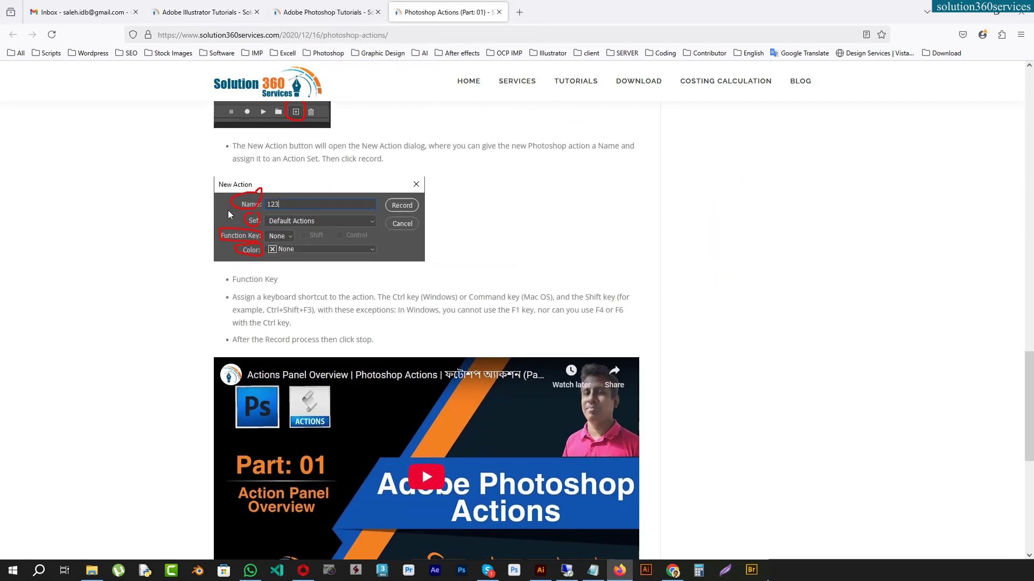
pyautogui.scroll(2, 319, 260)
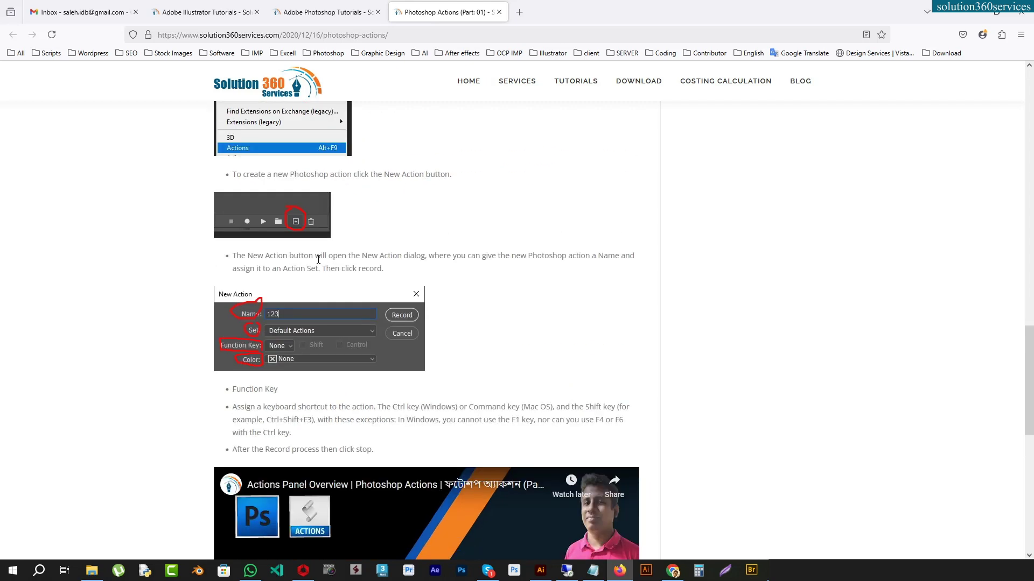
pyautogui.scroll(20, 267, 383)
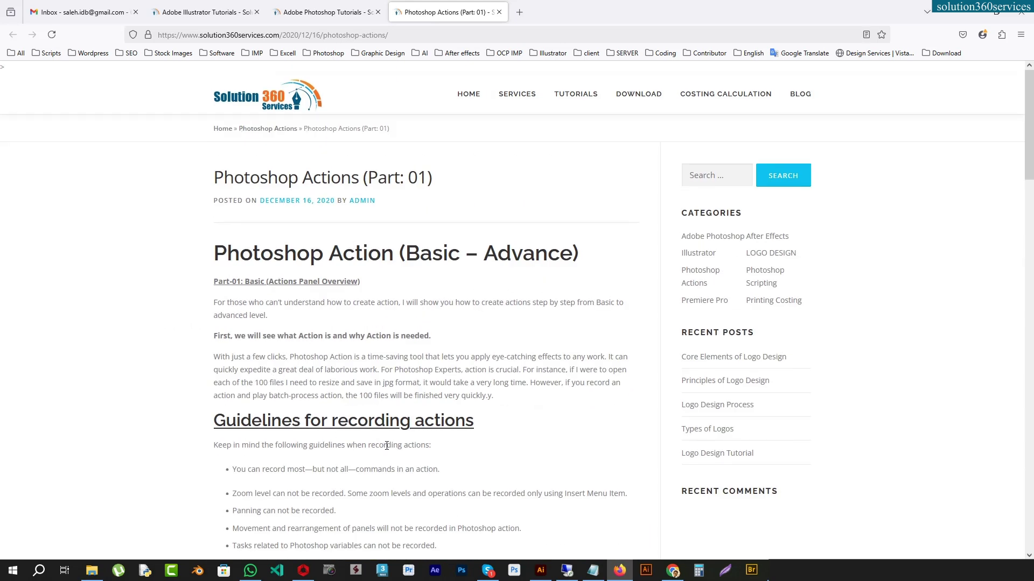
pyautogui.scroll(-5, 349, 444)
# - View the Adobe Photoshop Tutorials page, and return to Adobe Illustrator Tutorials to point out the "What is action in Adobe Illustrator?" lesson
pyautogui.click(303, 4)
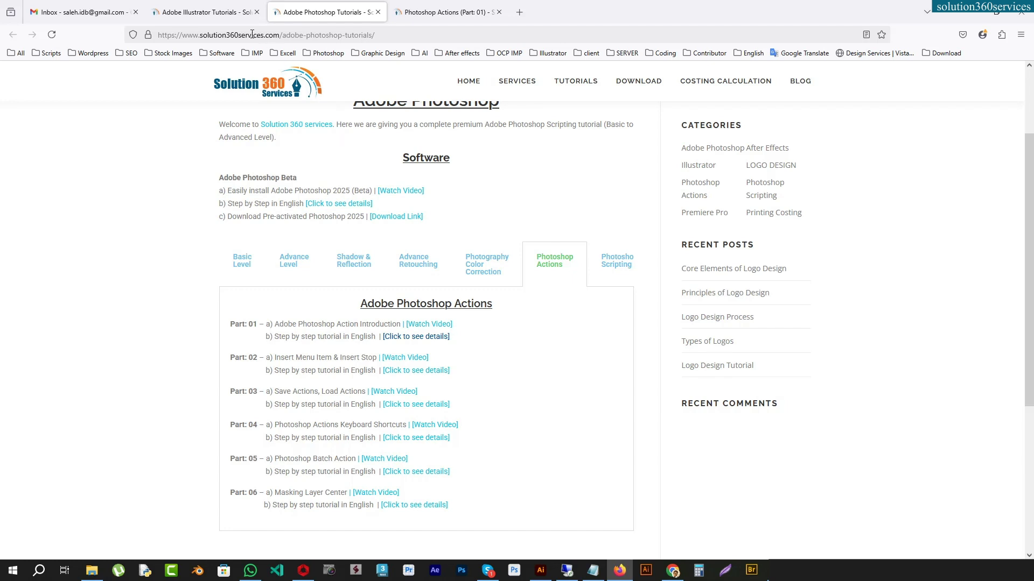
pyautogui.click(226, 12)
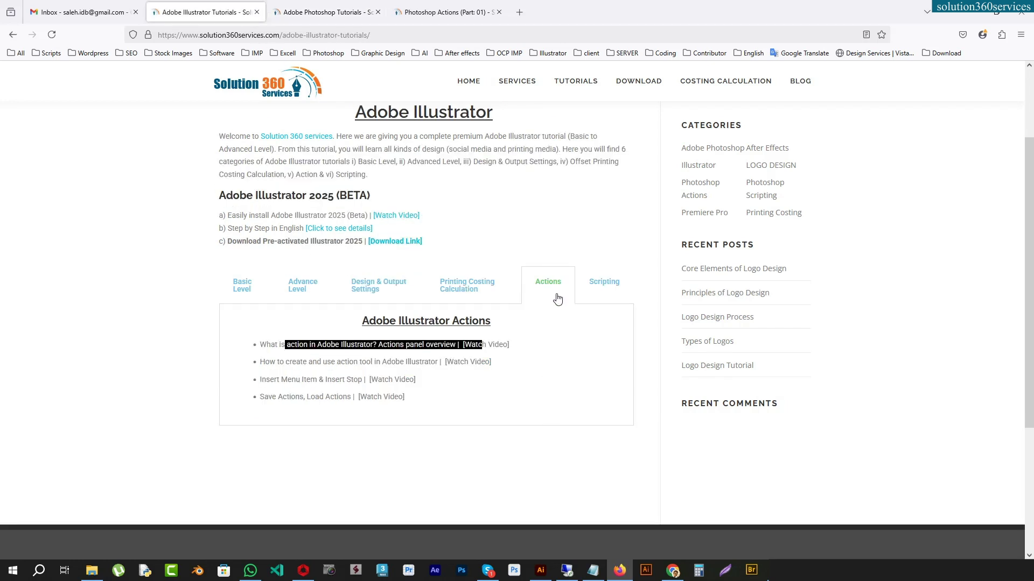
pyautogui.click(504, 346)
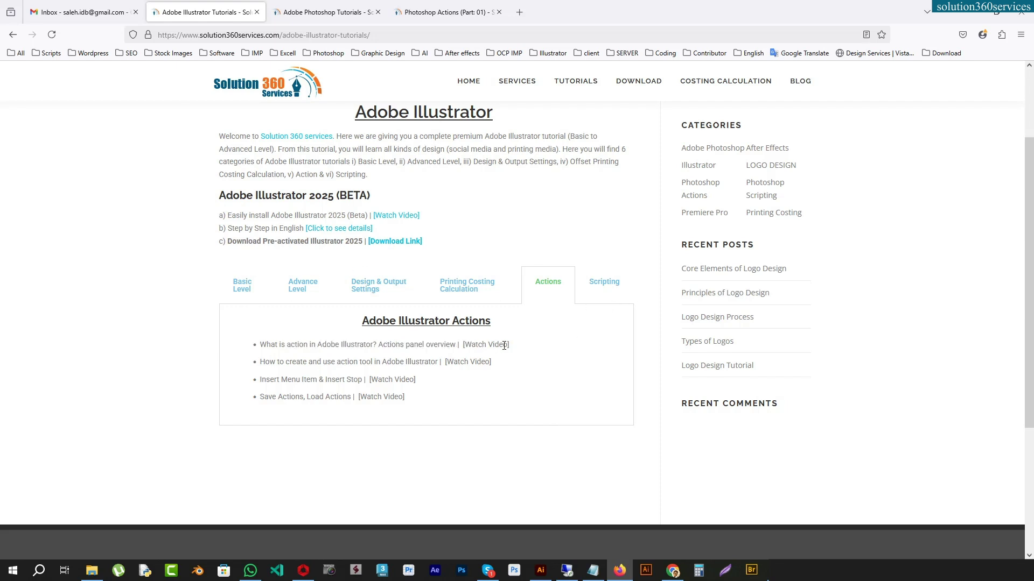
pyautogui.moveTo(285, 345); pyautogui.dragTo(308, 345)
pyautogui.click(370, 347)
# - View the Scripting section of the Illustrator tutorials, and return to Actions to highlight its four lessons
pyautogui.click(607, 279)
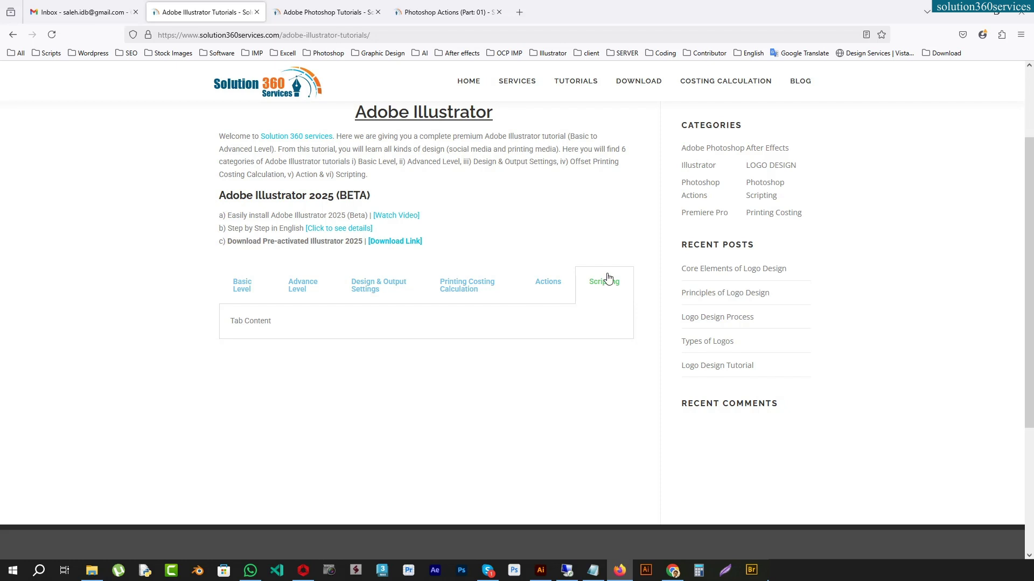
pyautogui.click(547, 281)
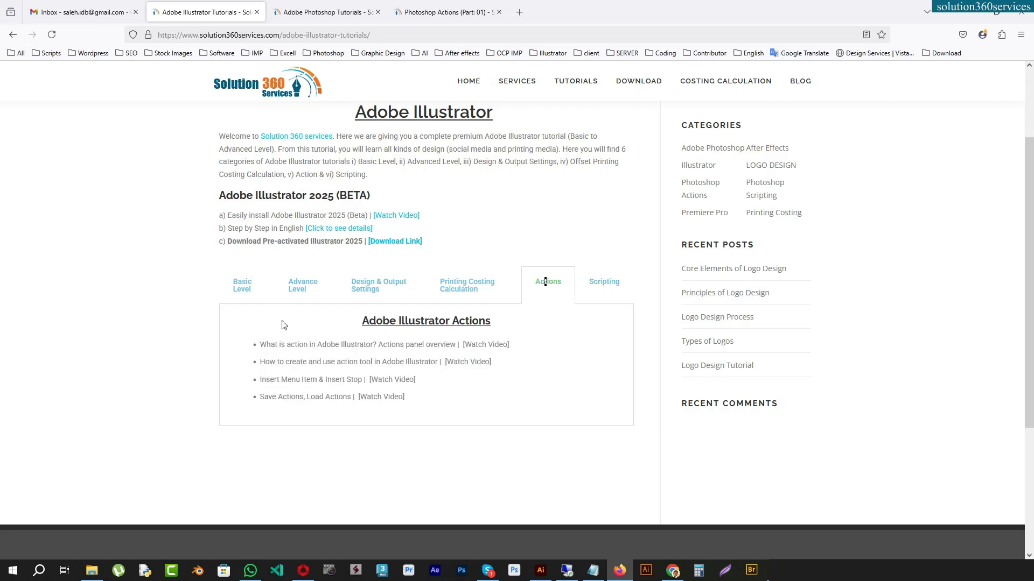
pyautogui.moveTo(261, 344); pyautogui.dragTo(422, 411)
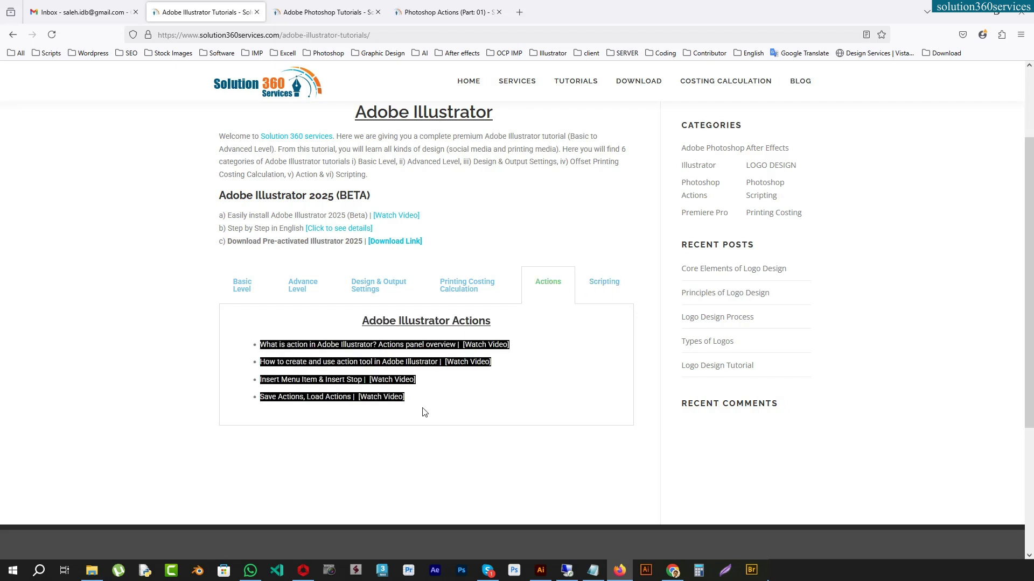
pyautogui.click(360, 351)
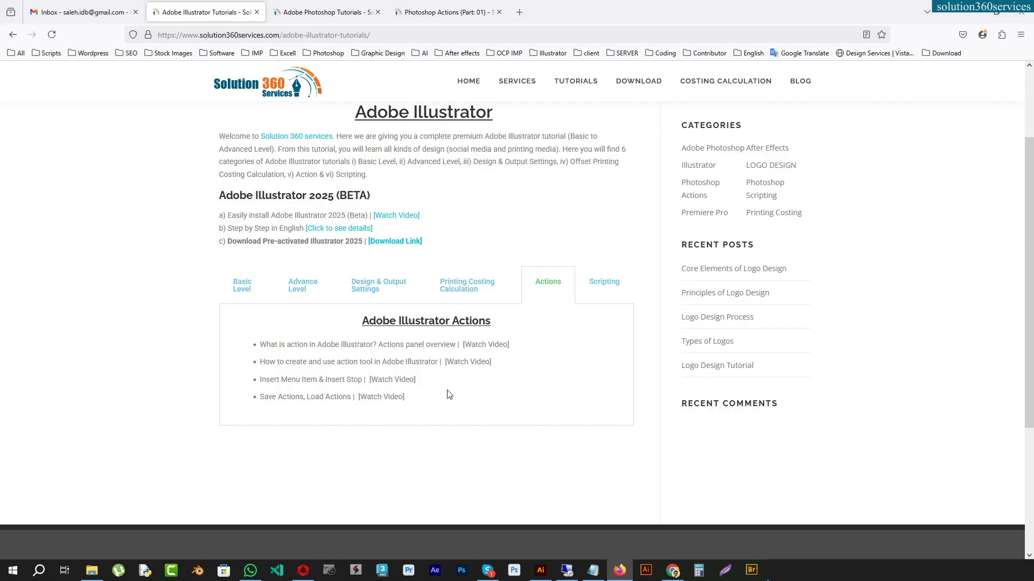
pyautogui.scroll(2, 450, 388)
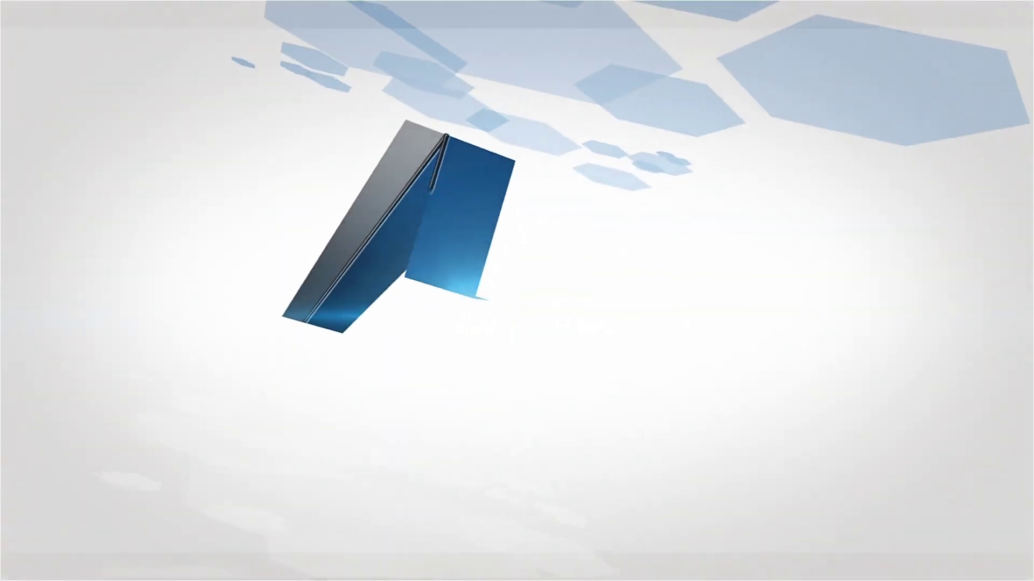